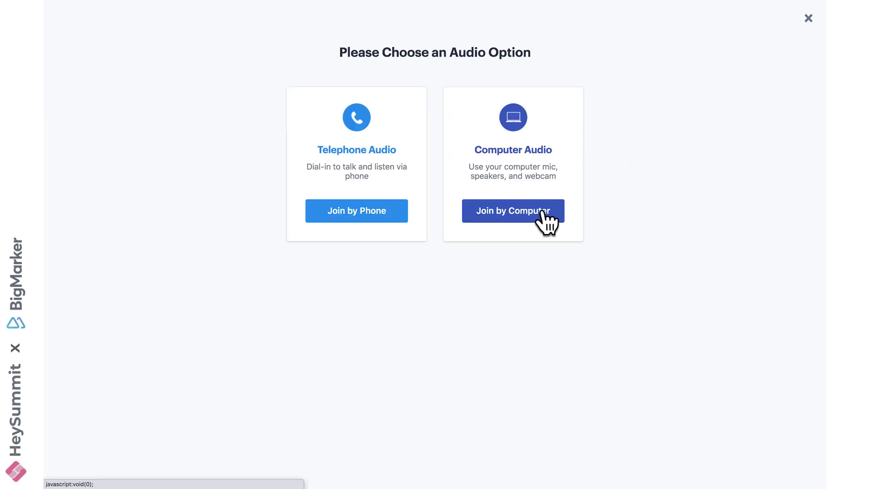
# Enter the webinar room by choosing to join with computer audio.
pyautogui.click(542, 211)
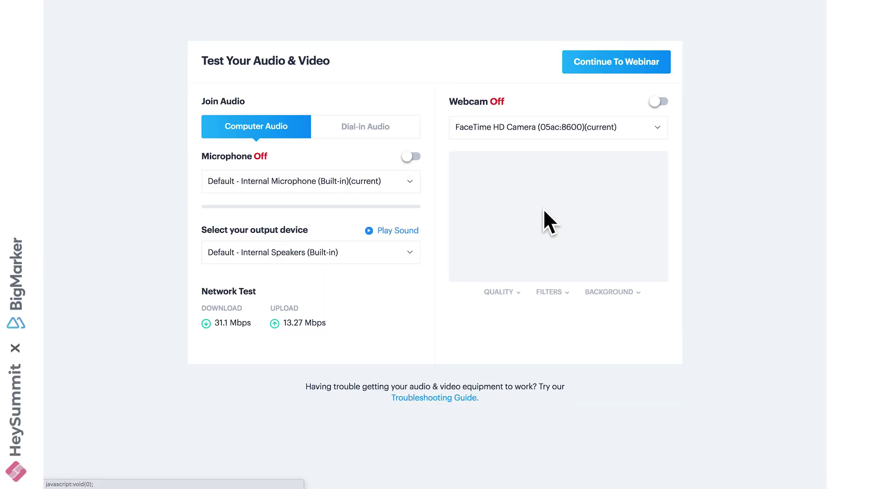
# Turn on the microphone and webcam, check the microphone devices, and continue into the webinar.
pyautogui.click(410, 156)
pyautogui.click(379, 183)
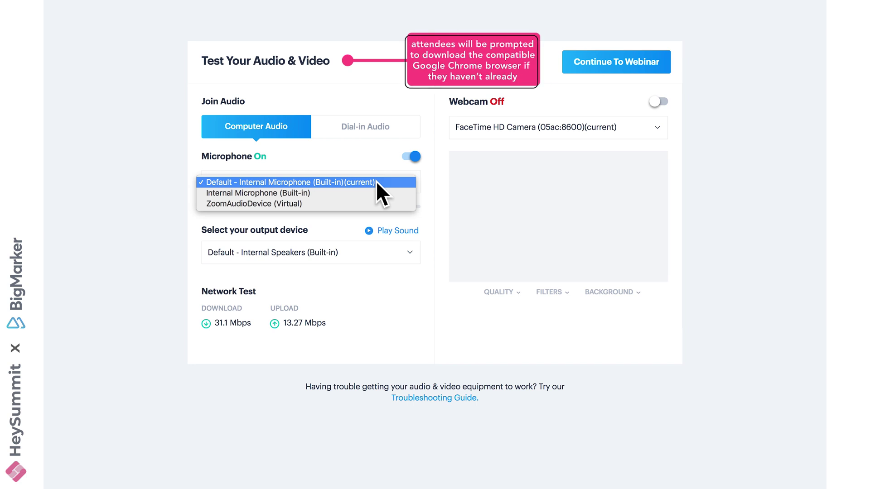
pyautogui.click(657, 101)
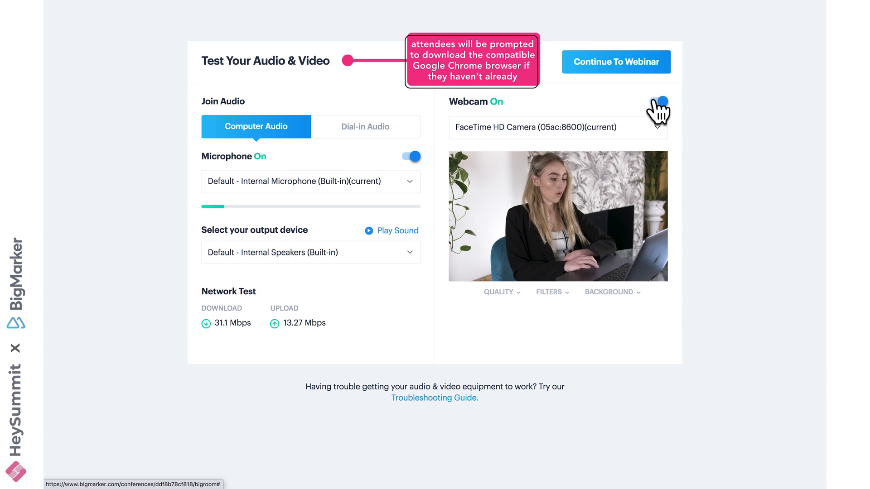
pyautogui.click(637, 62)
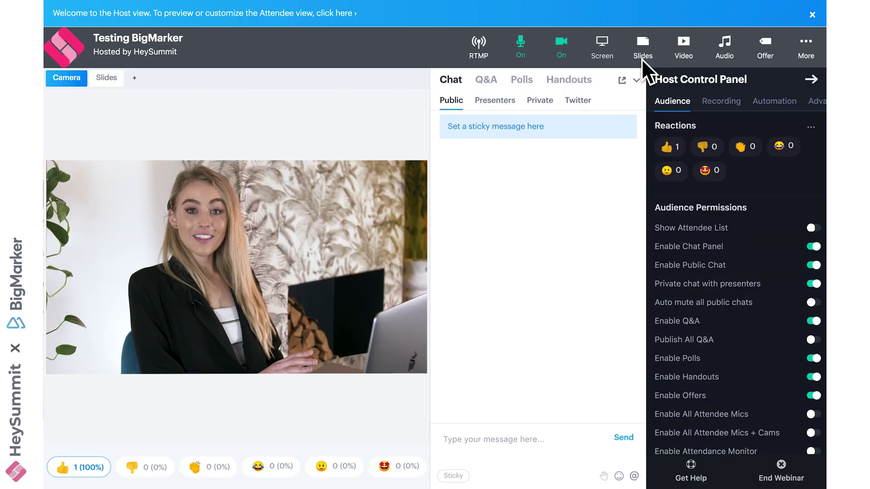
# Collapse the host panel, preview the attendee view, and start recording the webinar.
pyautogui.click(811, 81)
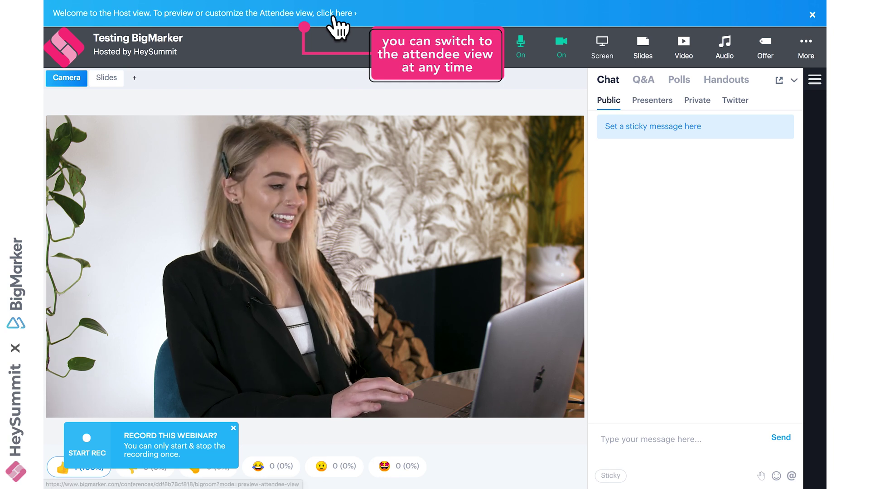
pyautogui.click(335, 14)
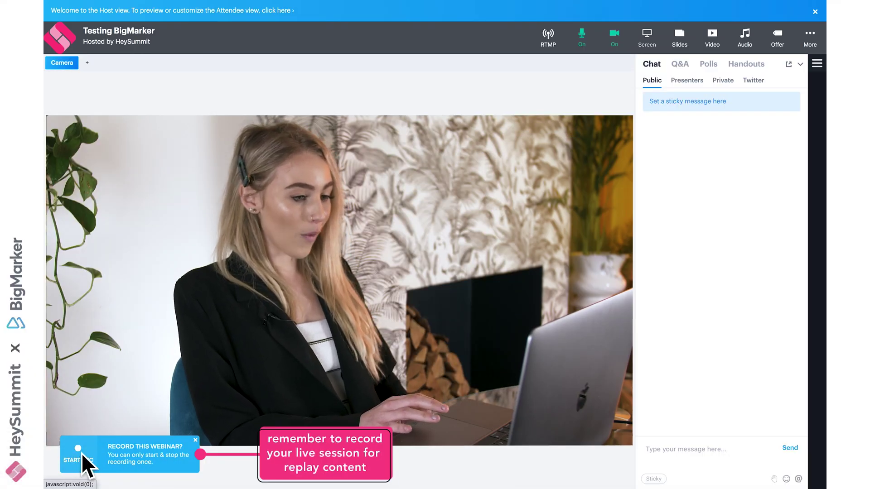
pyautogui.click(81, 453)
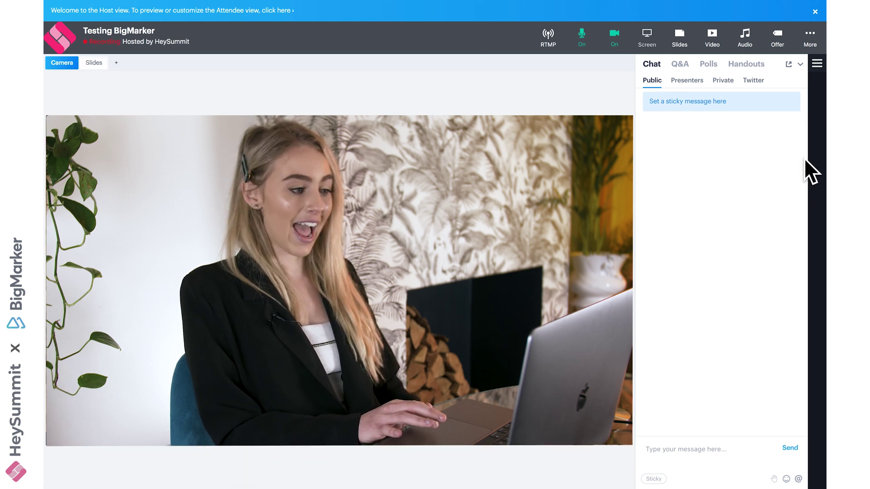
pyautogui.click(815, 63)
pyautogui.click(742, 81)
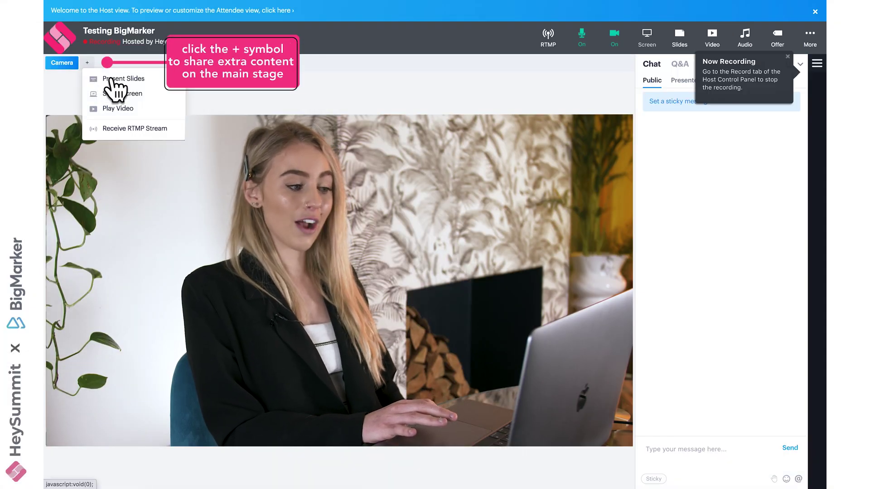
# Upload and present You_want_to_set_up_BigMarker.pdf as slides.
pyautogui.click(111, 80)
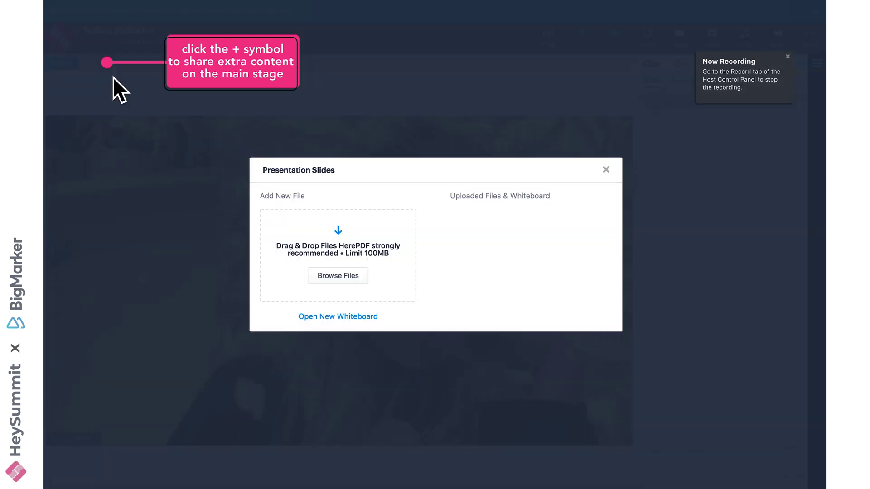
pyautogui.click(338, 276)
pyautogui.click(403, 34)
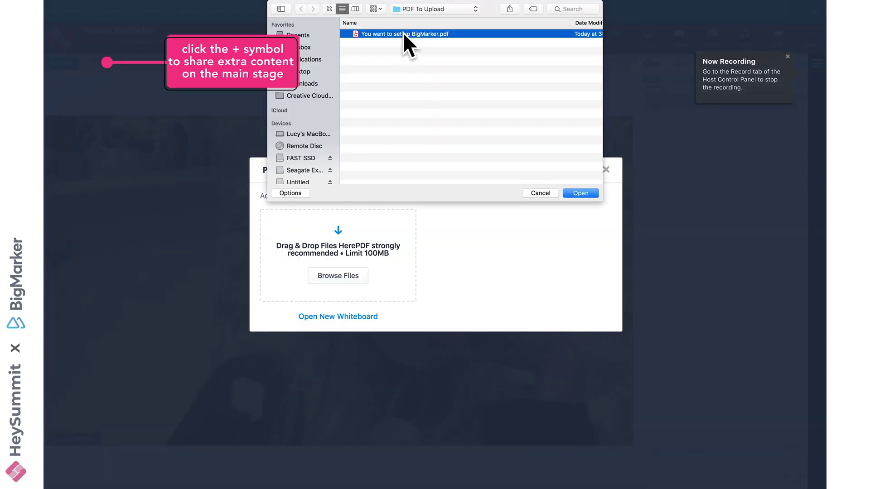
pyautogui.click(566, 192)
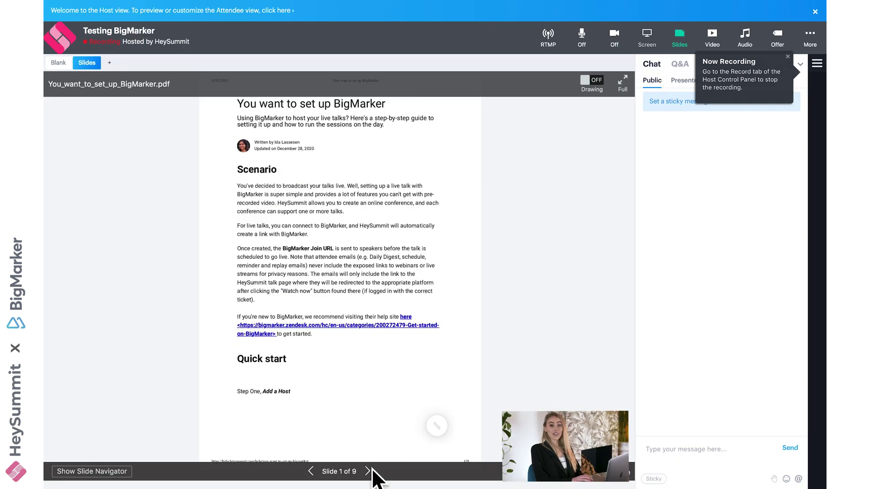
# Page ahead, then jump to slide 5 using the slide thumbnails.
pyautogui.click(368, 472)
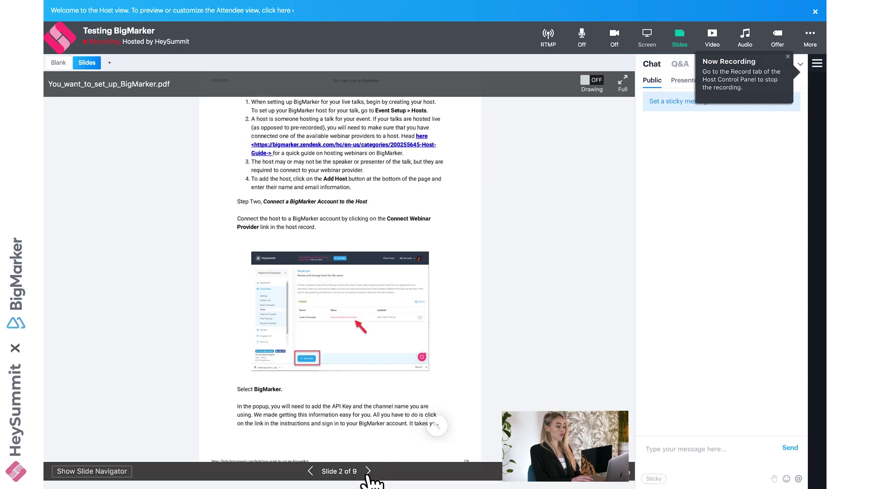
pyautogui.click(367, 472)
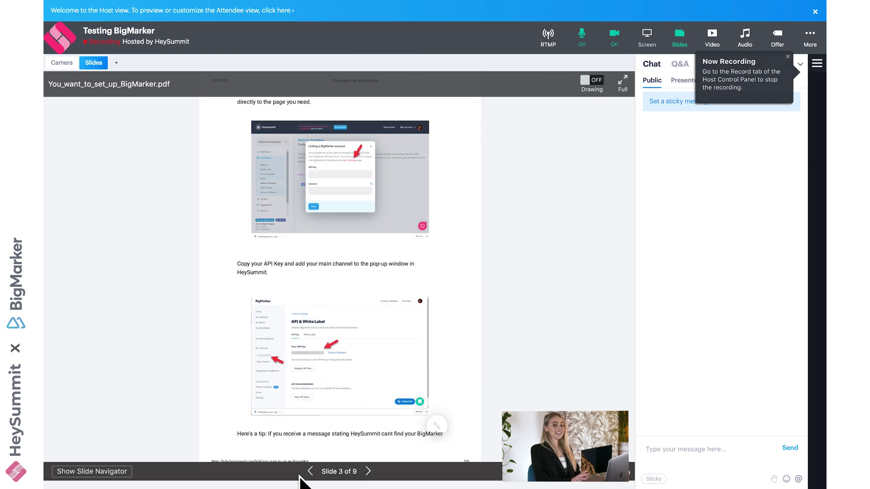
pyautogui.click(121, 475)
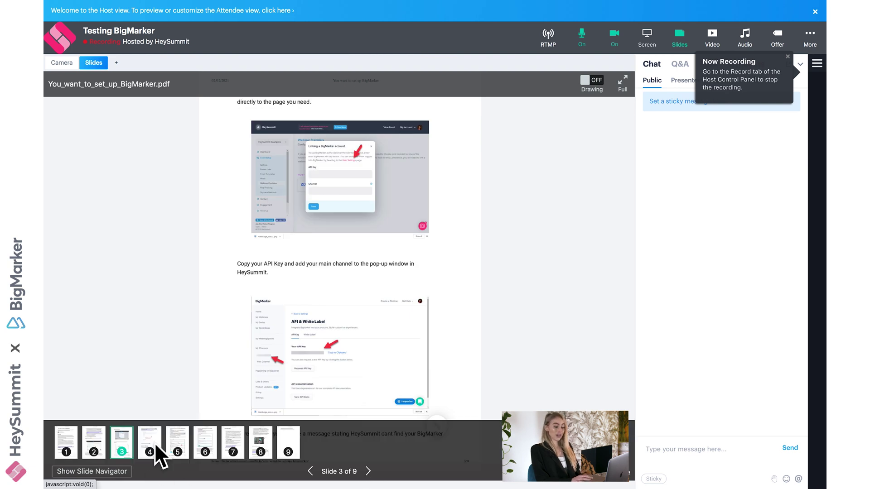
pyautogui.click(176, 441)
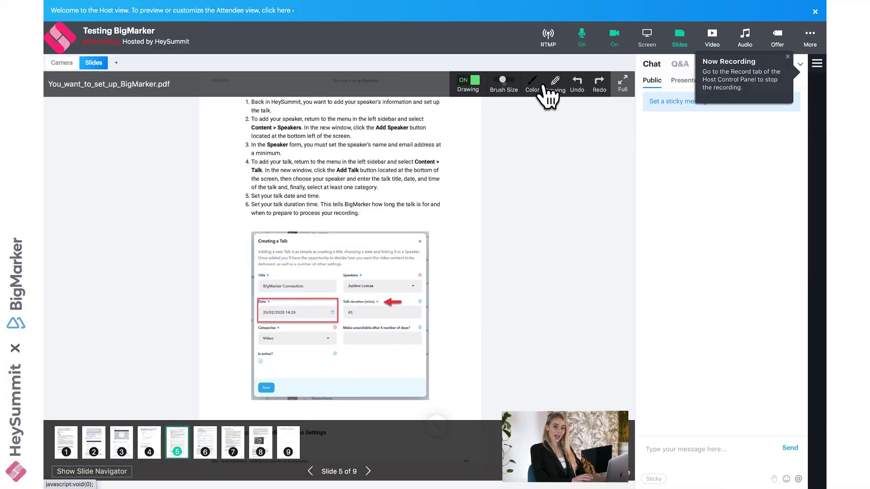
# Draw a pink freehand pen mark over list items 3–5 on slide 5.
pyautogui.click(534, 86)
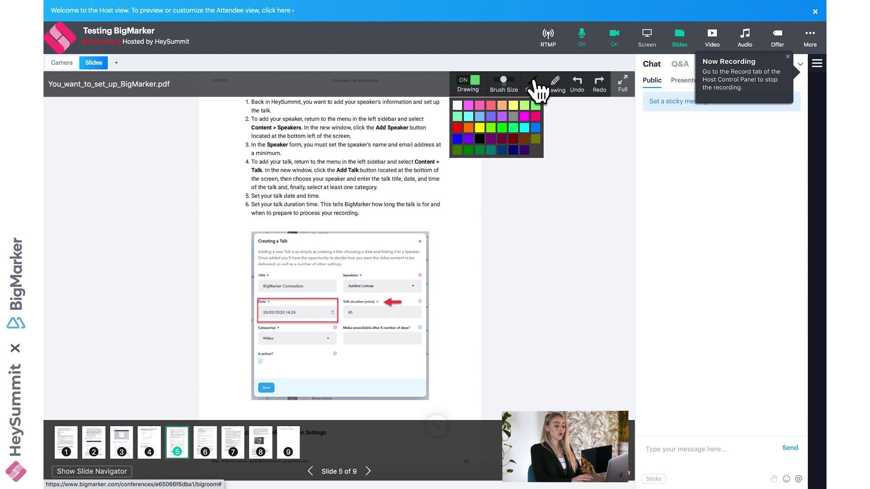
pyautogui.click(492, 100)
pyautogui.click(546, 90)
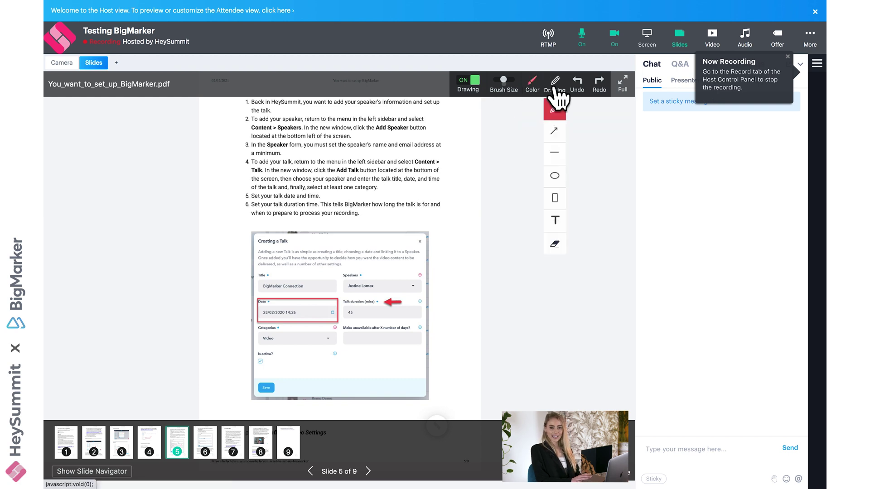
pyautogui.click(555, 107)
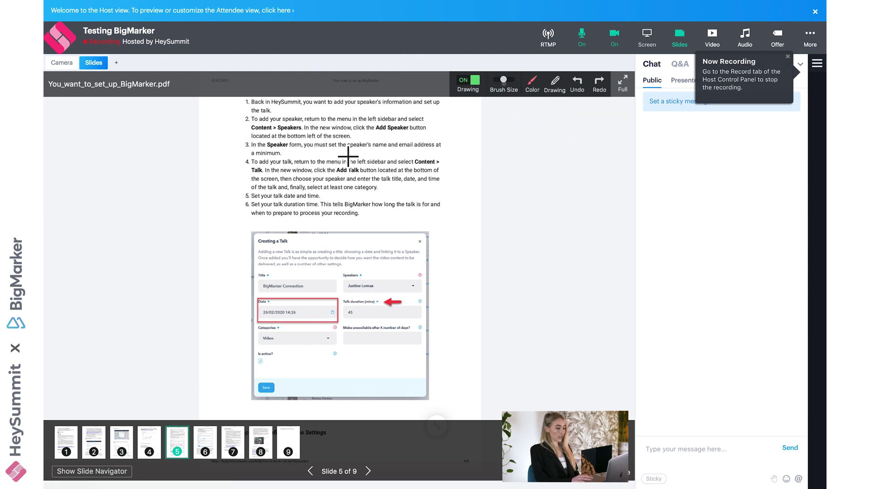
pyautogui.moveTo(348, 156)
pyautogui.mouseDown()
pyautogui.moveTo(379, 142)
pyautogui.moveTo(334, 194)
pyautogui.moveTo(374, 168)
pyautogui.mouseUp()
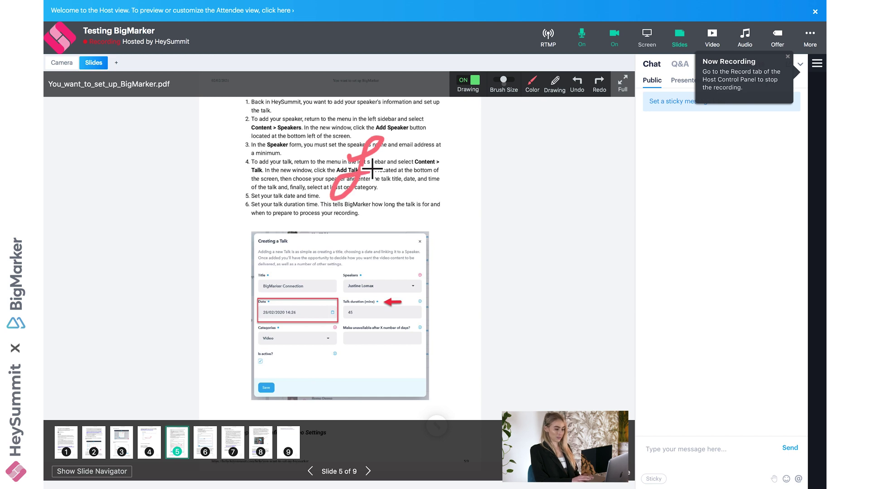
pyautogui.click(116, 63)
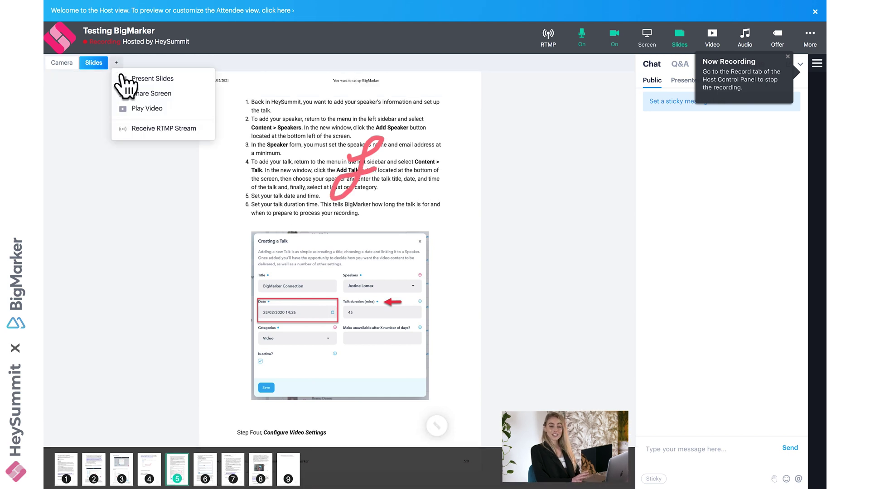
# Open a new blank whiteboard and draw a pink freehand squiggle on it.
pyautogui.click(121, 78)
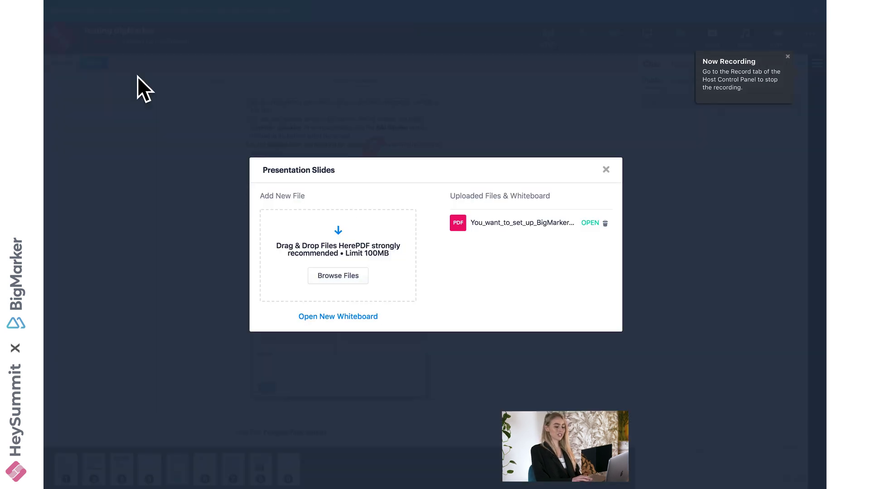
pyautogui.click(350, 317)
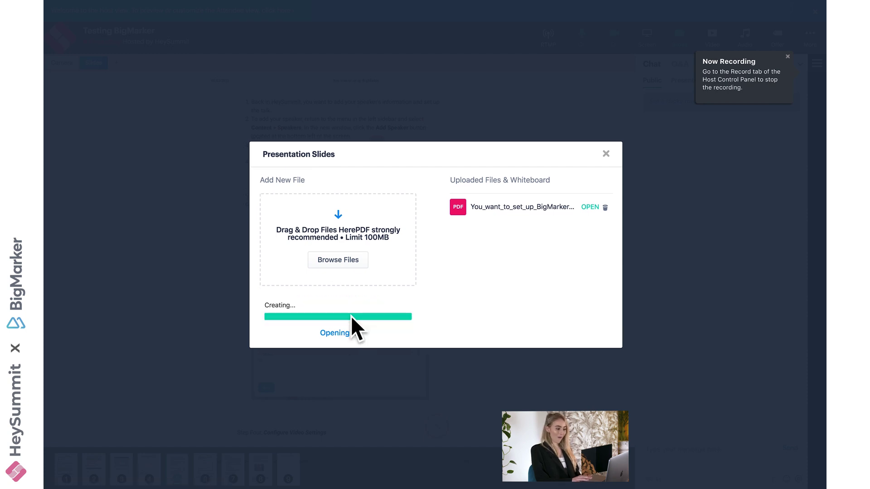
pyautogui.moveTo(351, 317)
pyautogui.mouseDown()
pyautogui.moveTo(409, 255)
pyautogui.moveTo(494, 277)
pyautogui.mouseUp()
# Draw a long leftward pink arrow and a straight horizontal line below it.
pyautogui.click(557, 88)
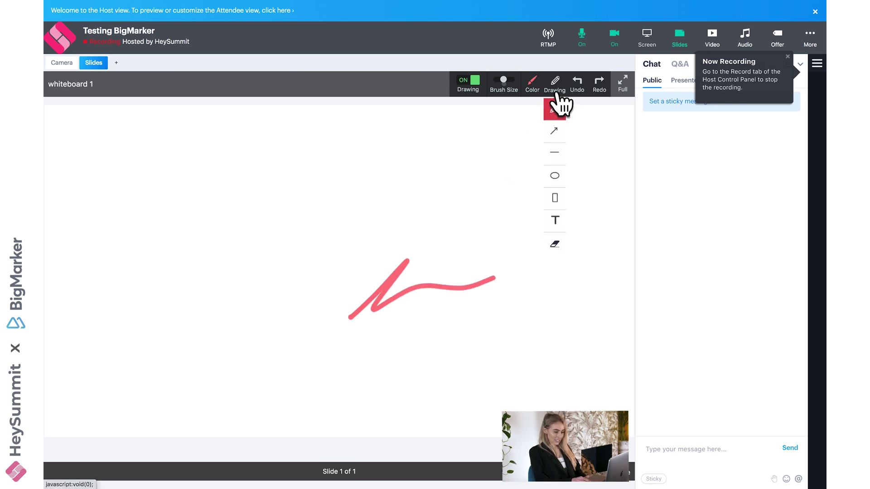
pyautogui.click(557, 130)
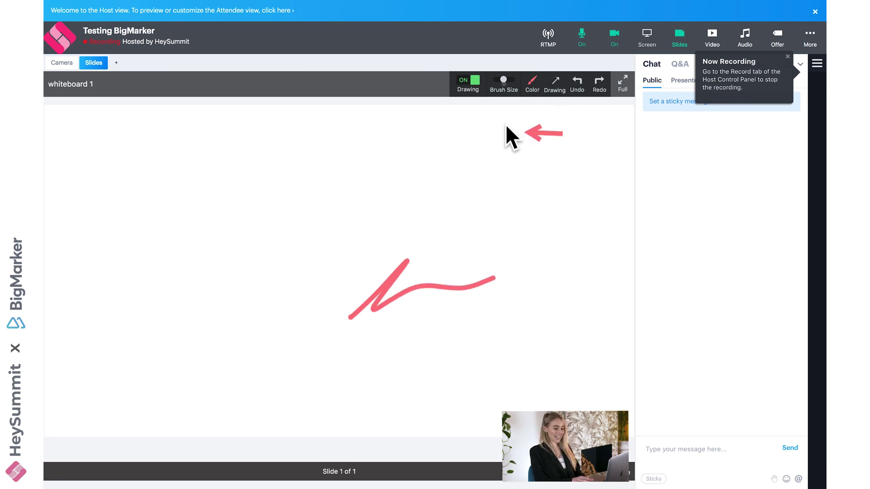
pyautogui.moveTo(506, 127); pyautogui.dragTo(398, 135)
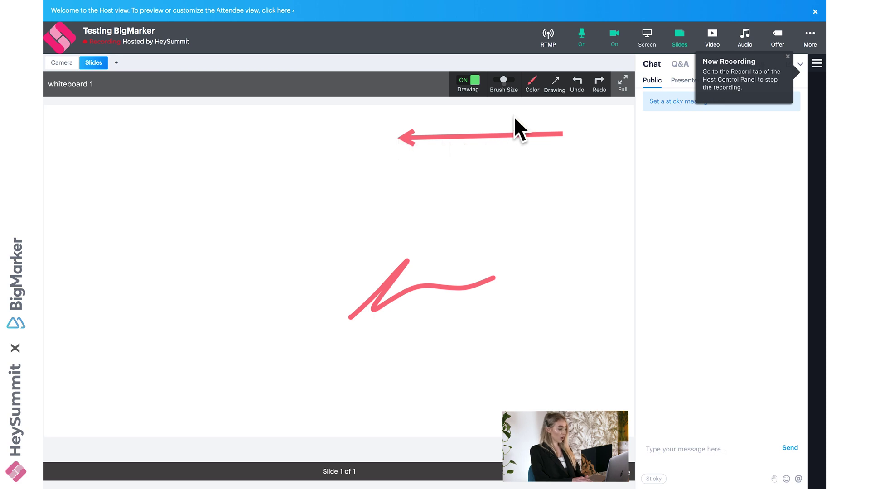
pyautogui.click(554, 87)
pyautogui.click(556, 147)
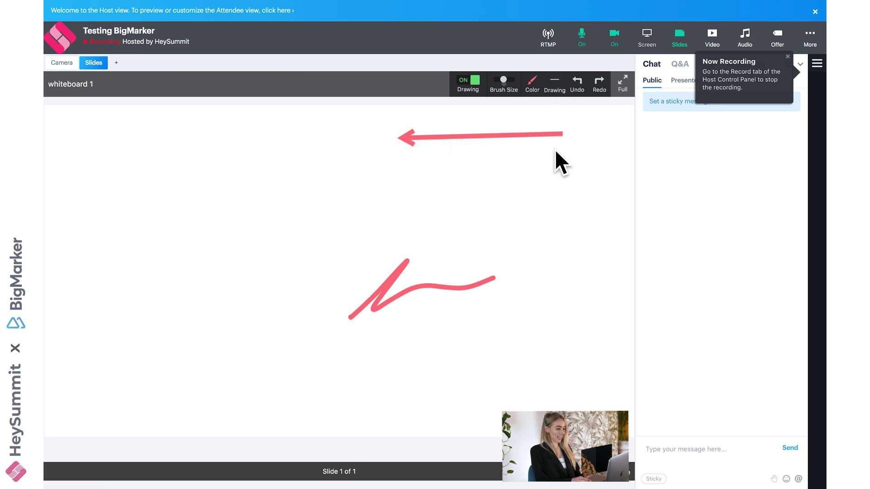
pyautogui.moveTo(582, 179); pyautogui.dragTo(433, 178)
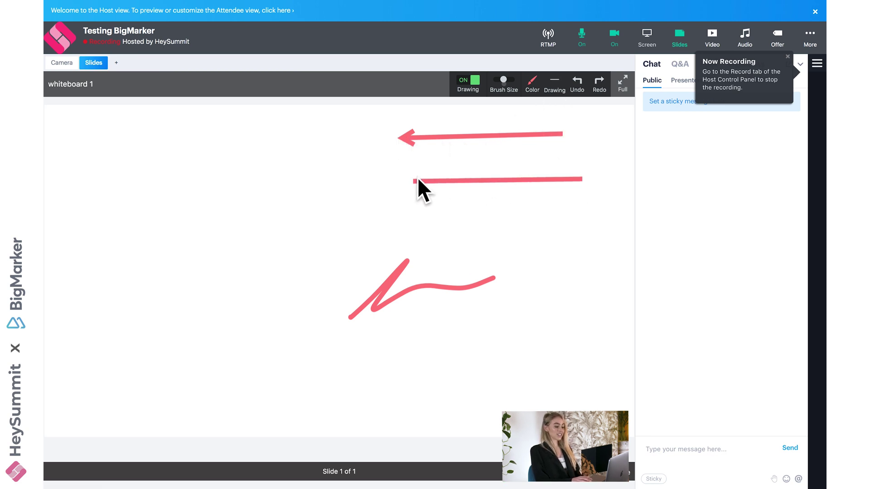
# Add the text 'hello' to the whiteboard at 28px size.
pyautogui.click(556, 89)
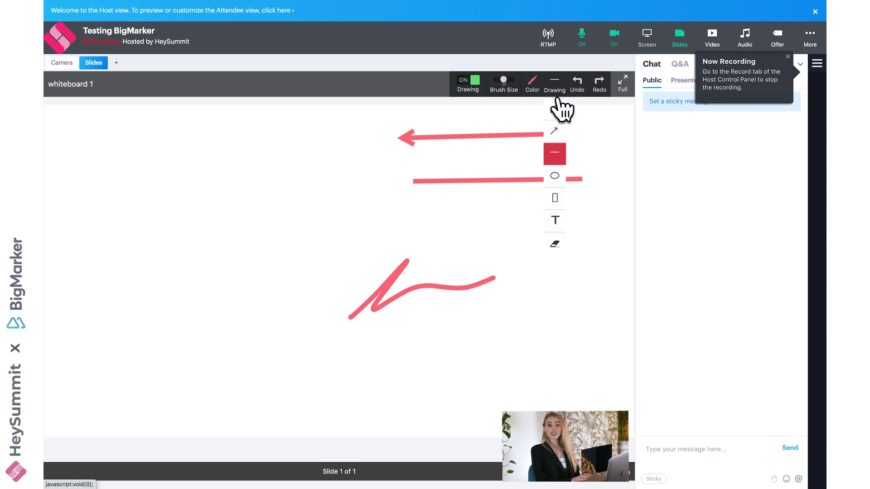
pyautogui.click(555, 222)
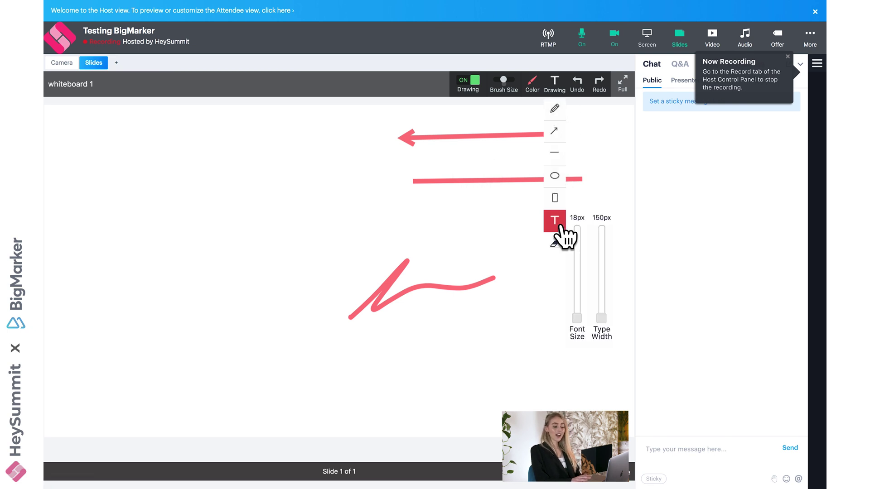
pyautogui.moveTo(576, 317); pyautogui.dragTo(577, 287)
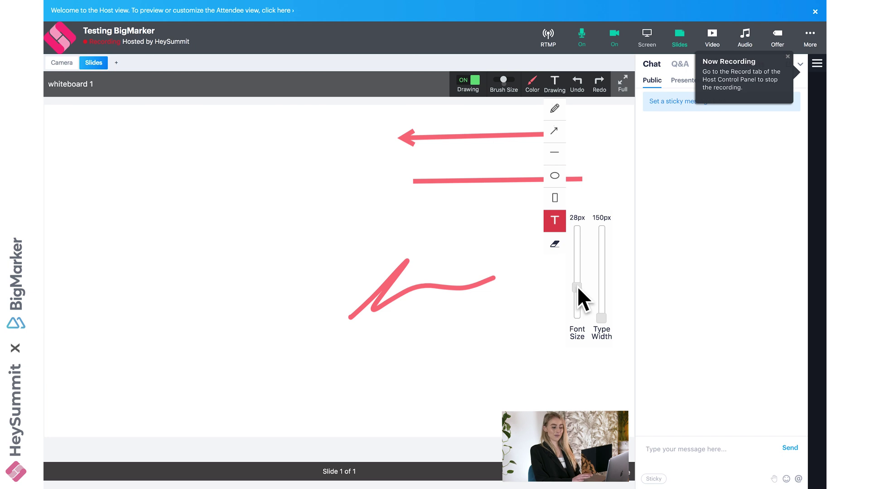
pyautogui.click(265, 216)
pyautogui.write('h')
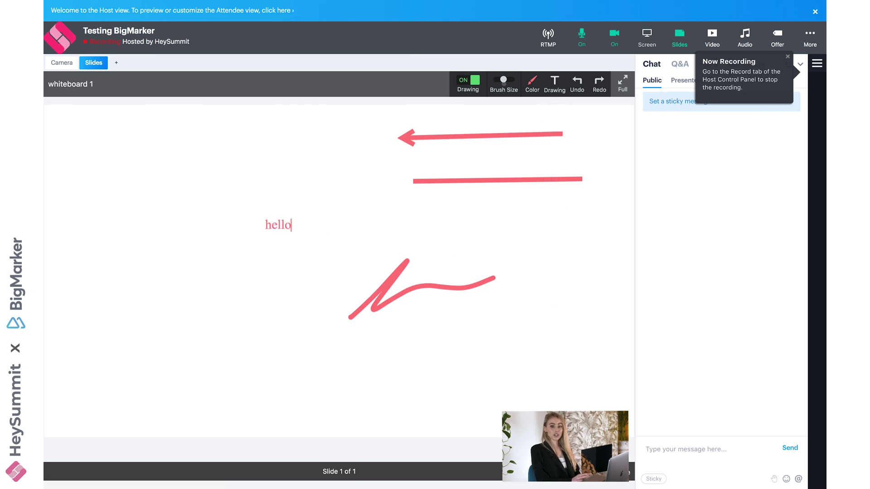
pyautogui.write('ello')
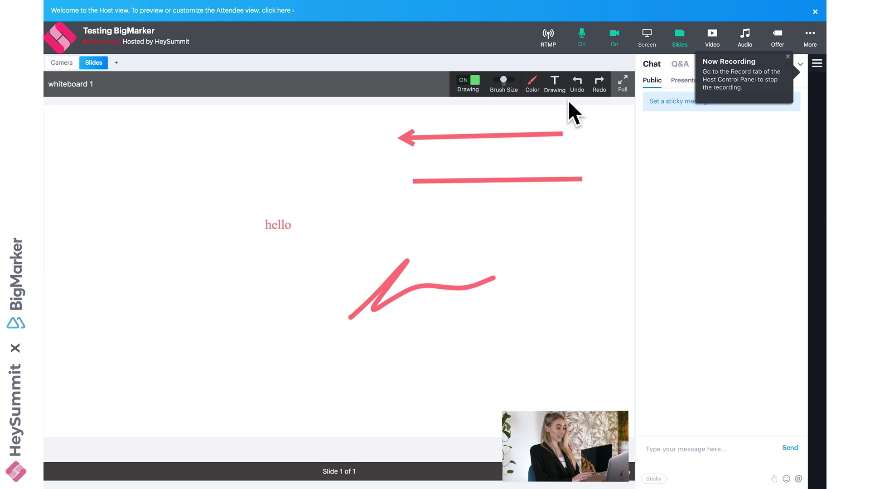
# Undo the 'hello' text and erase all strokes from the whiteboard.
pyautogui.click(578, 86)
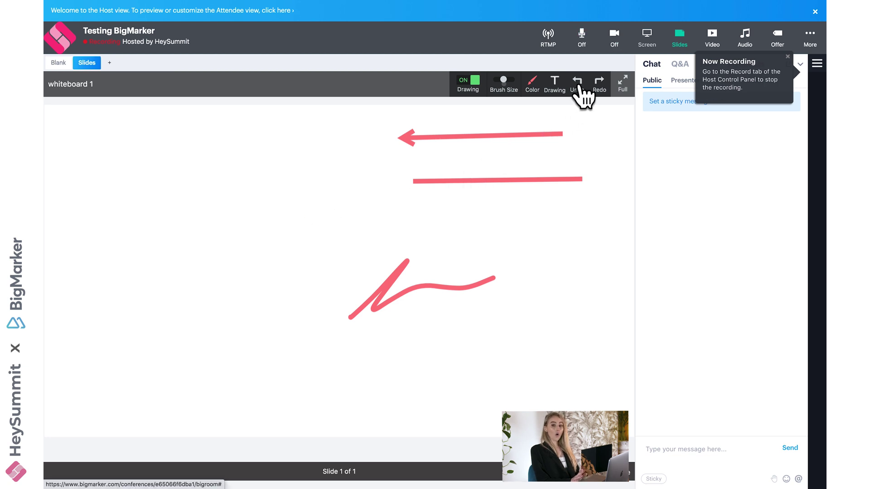
pyautogui.click(556, 83)
pyautogui.click(557, 247)
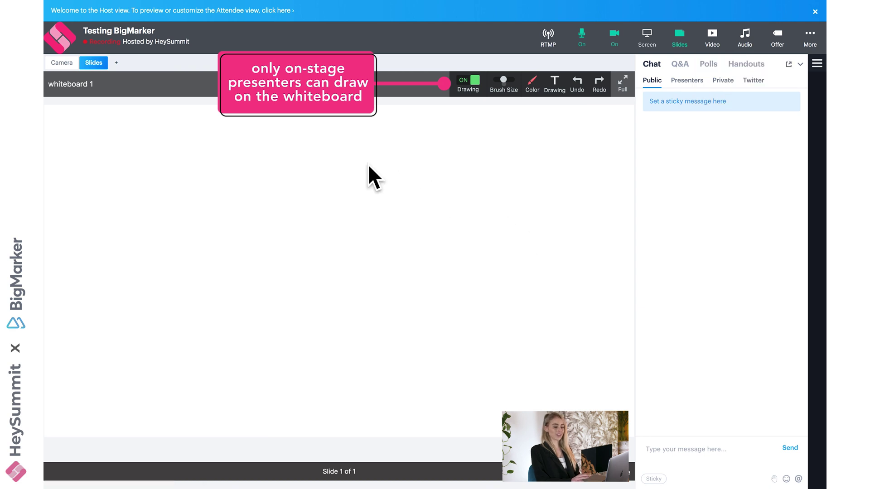
# Share the Chrome tab with the BigMarker setup article, open its help site link, then stop sharing.
pyautogui.click(116, 64)
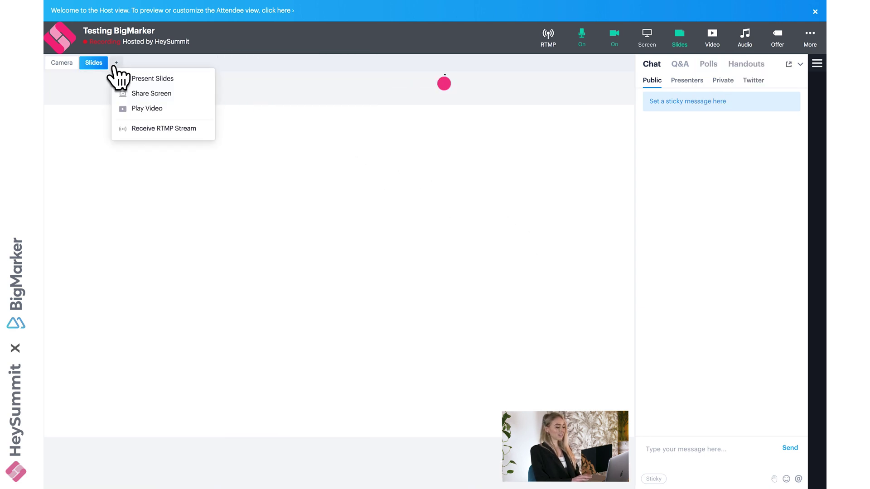
pyautogui.click(143, 94)
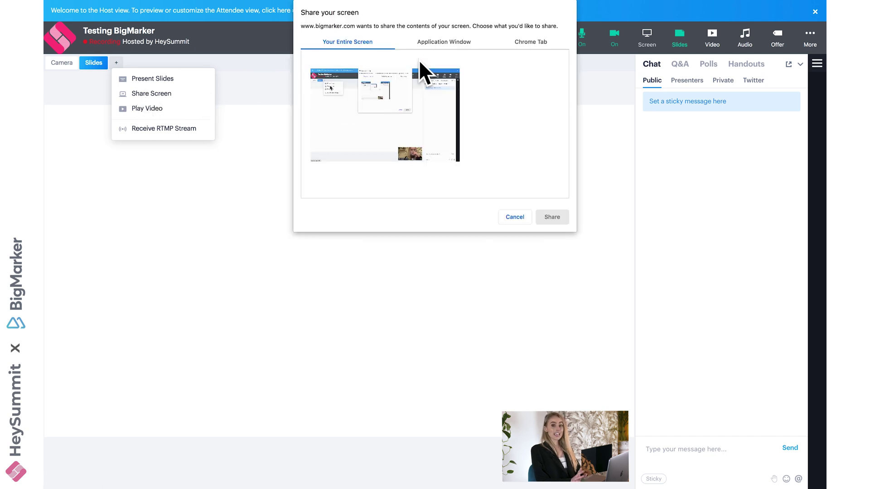
pyautogui.click(437, 43)
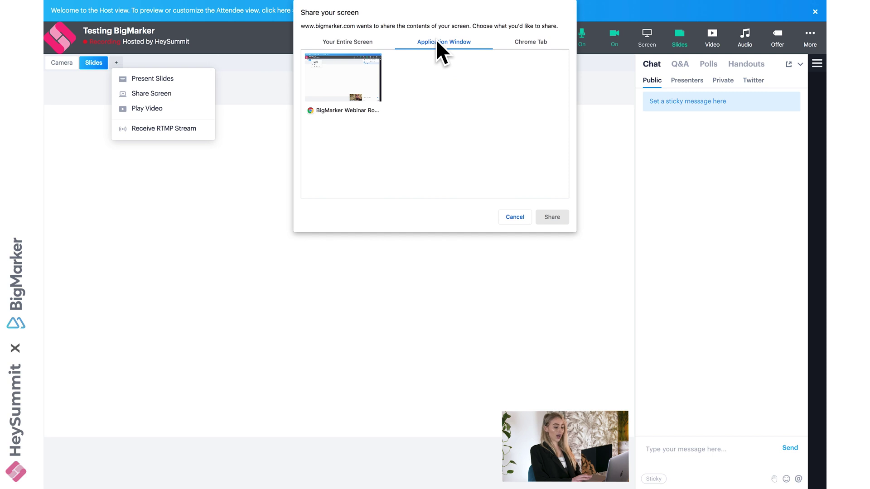
pyautogui.click(526, 49)
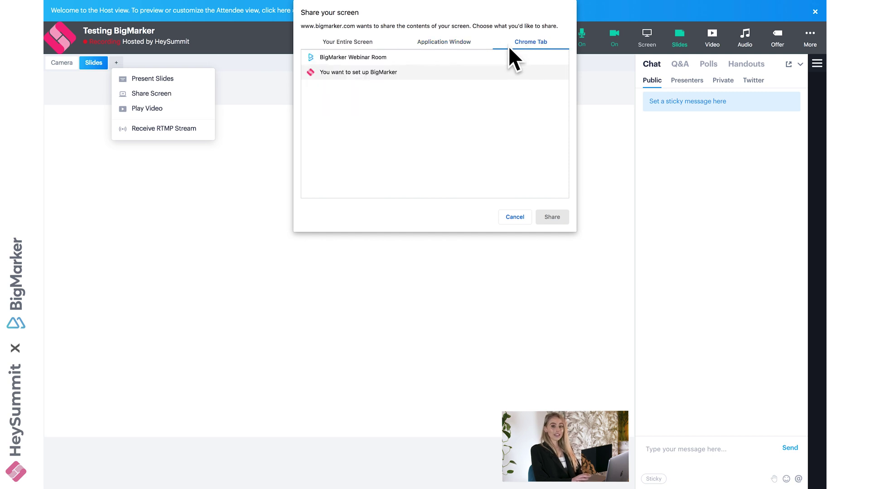
pyautogui.click(399, 75)
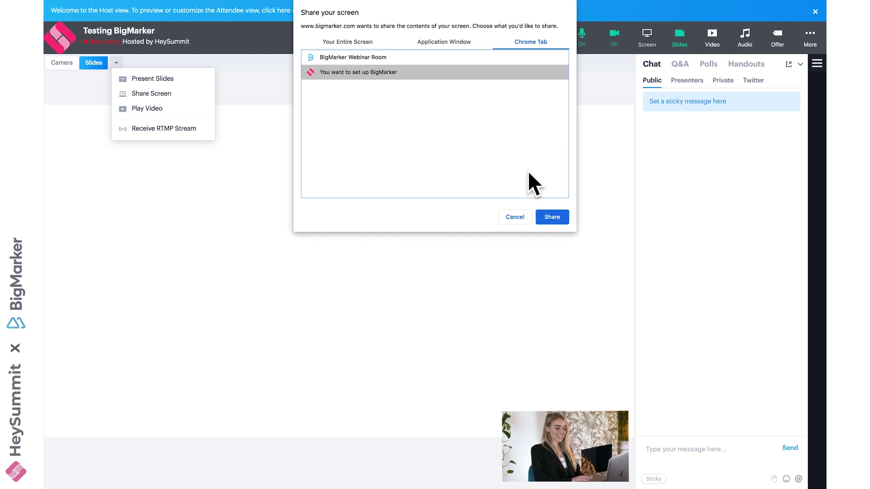
pyautogui.click(550, 217)
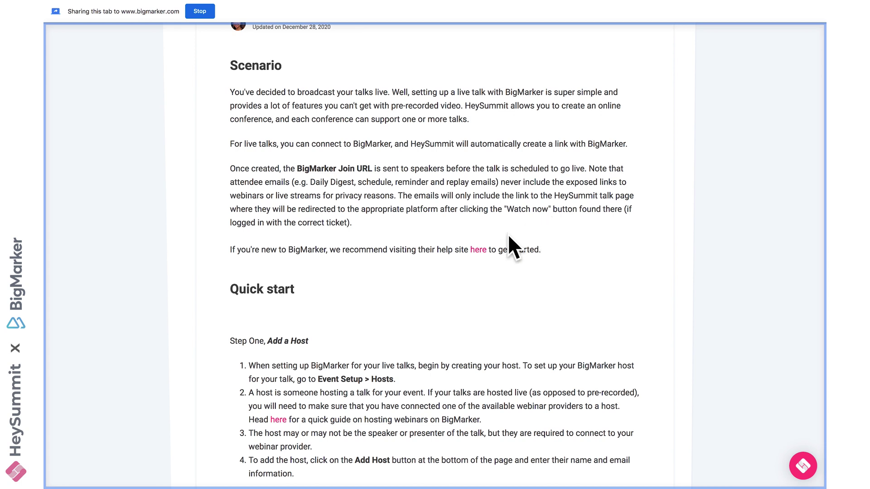
pyautogui.click(482, 247)
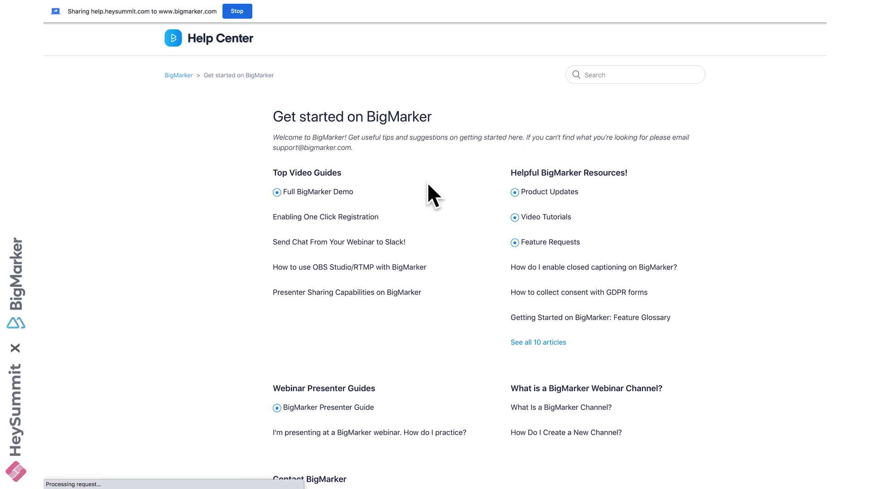
pyautogui.click(241, 12)
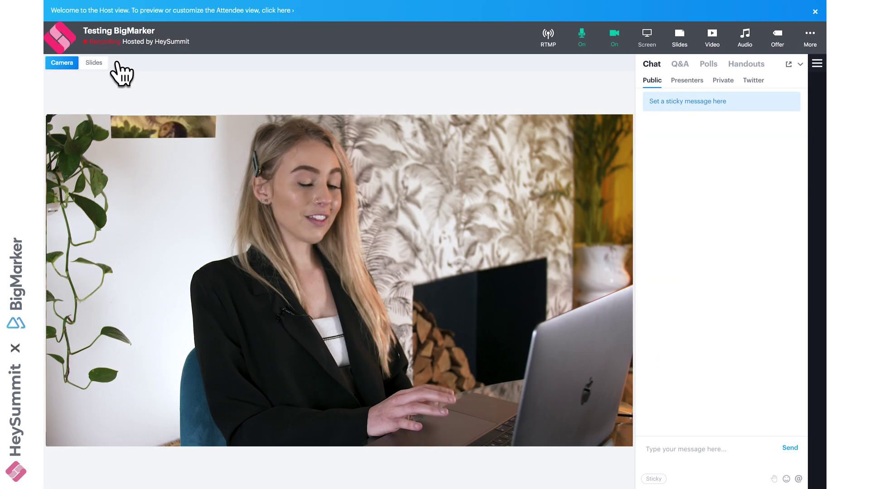
# Copy the YouTube video's share link, paste it into the Play Video dialog and add it.
pyautogui.click(117, 63)
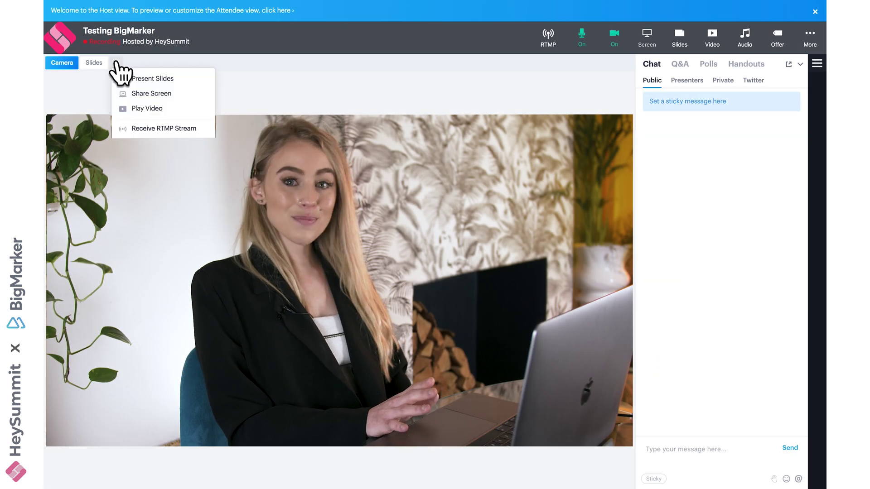
pyautogui.click(136, 110)
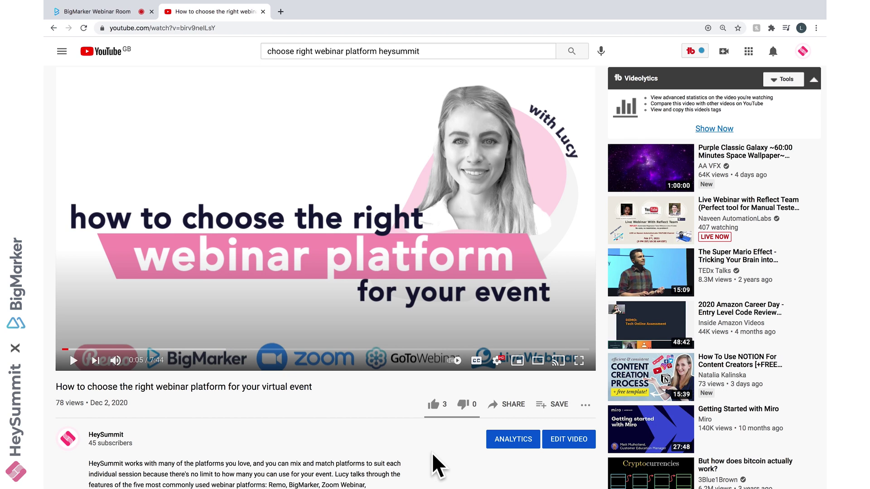
pyautogui.click(507, 405)
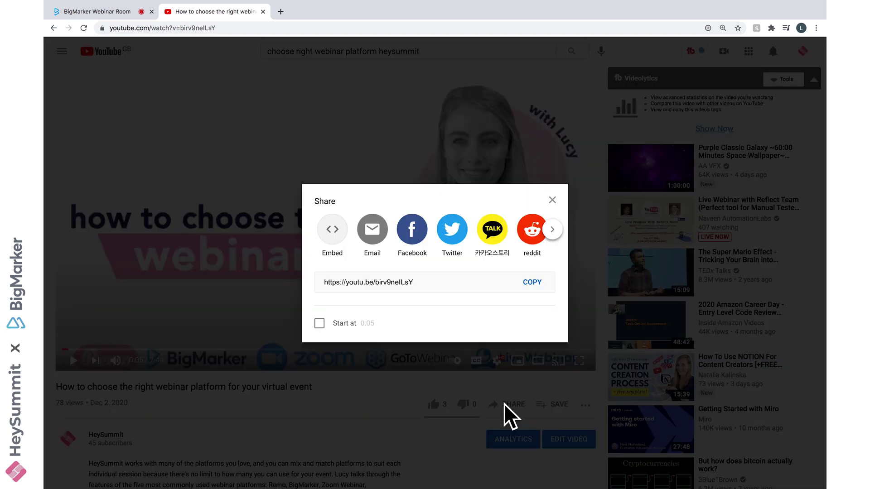
pyautogui.click(531, 284)
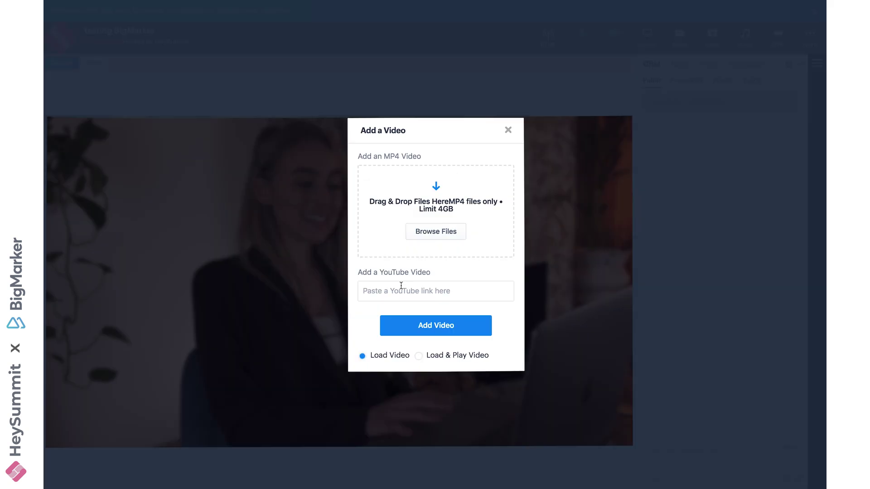
pyautogui.press('super+v')
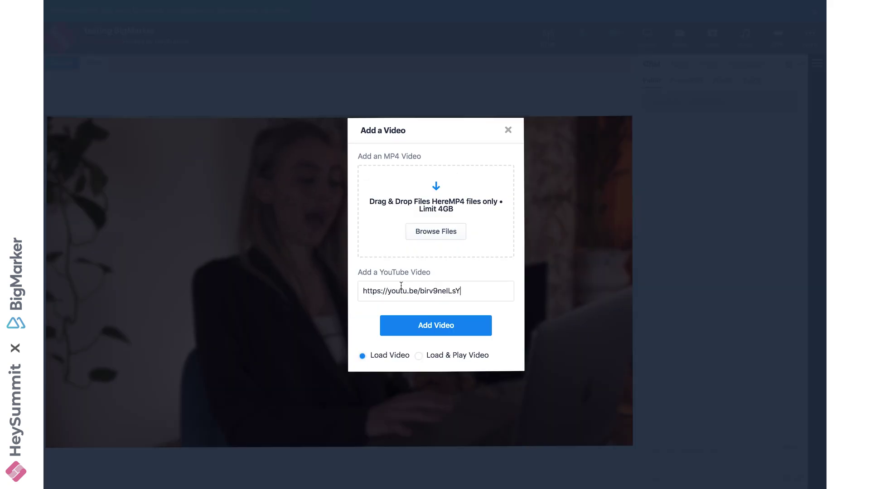
pyautogui.click(427, 323)
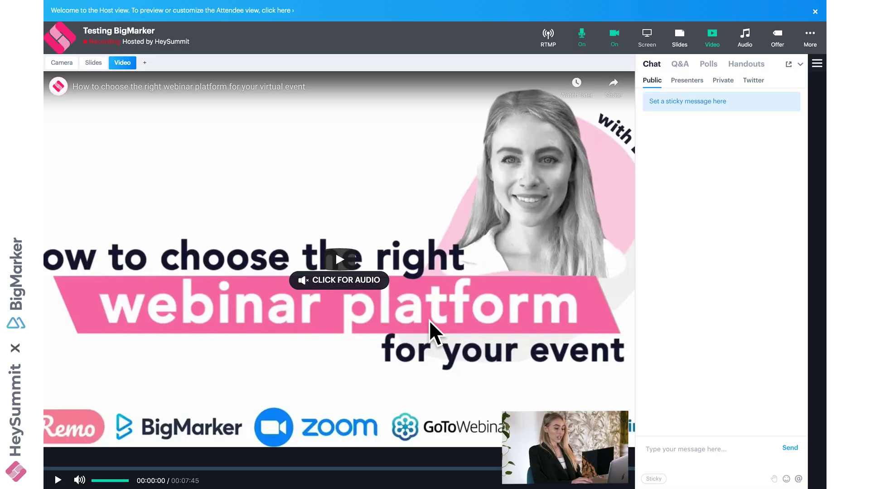
# Play and pause the video briefly, then switch the stage to the slides and back to the camera.
pyautogui.click(58, 481)
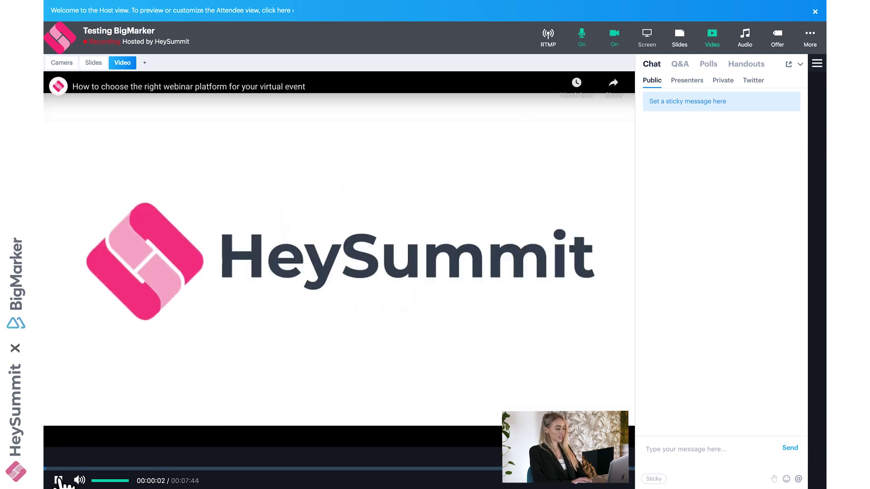
pyautogui.click(58, 481)
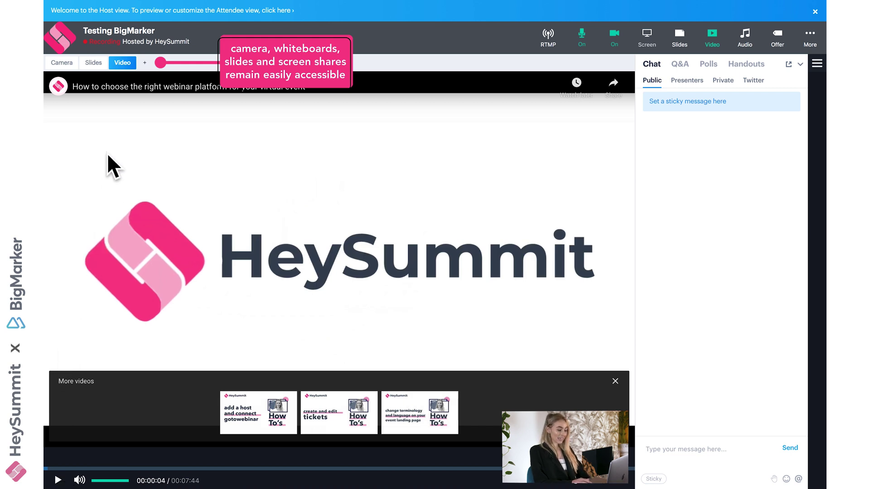
pyautogui.click(94, 63)
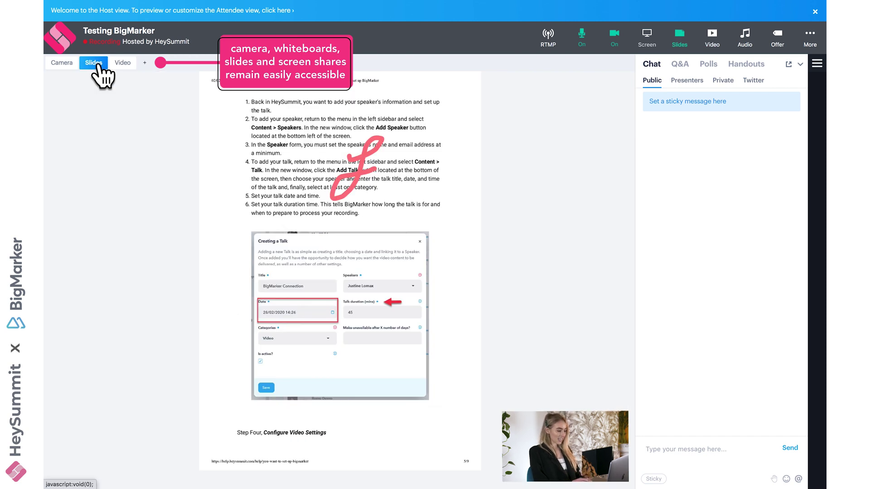
pyautogui.click(69, 63)
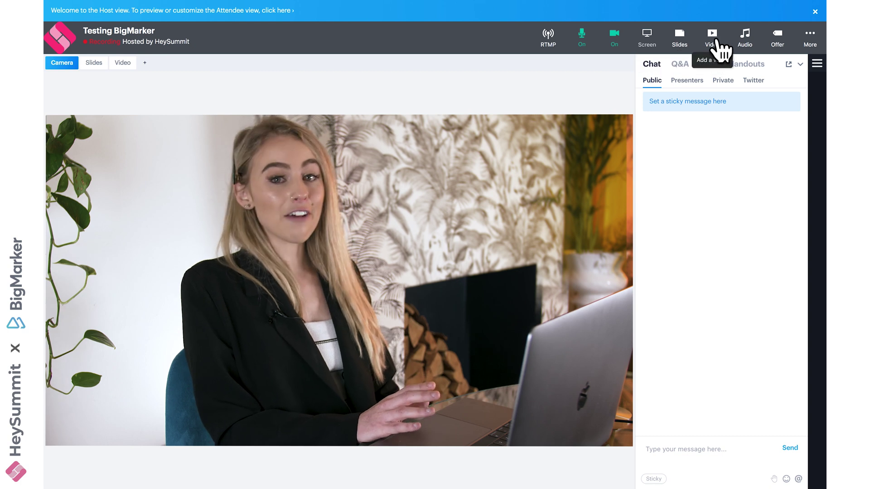
# Upload 004_151118.wav to the music player, move the player left, and play it skipping ahead.
pyautogui.click(746, 36)
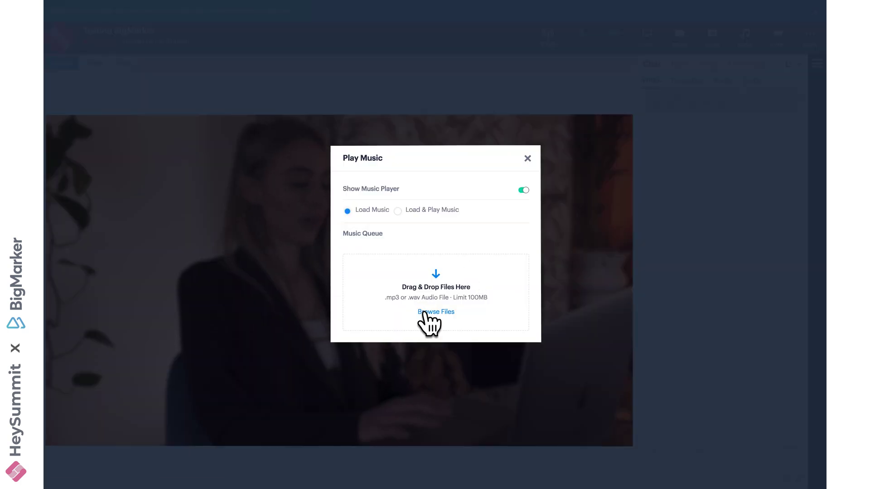
pyautogui.click(425, 313)
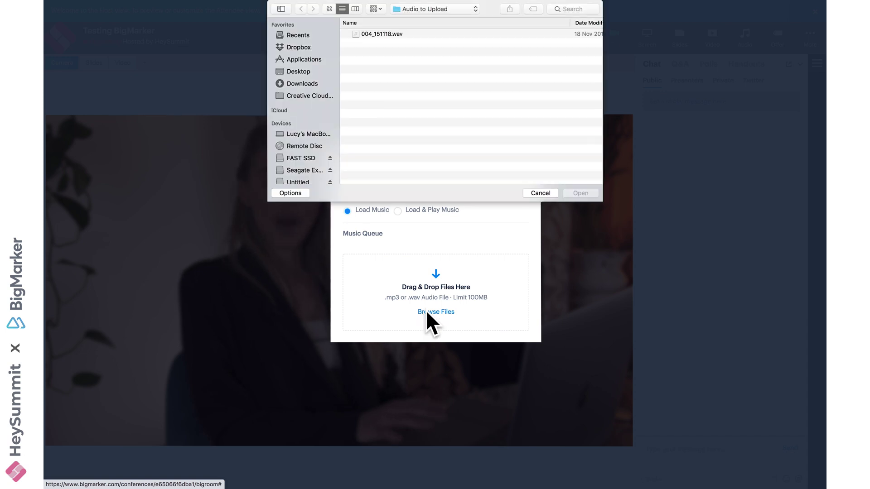
pyautogui.doubleClick(403, 34)
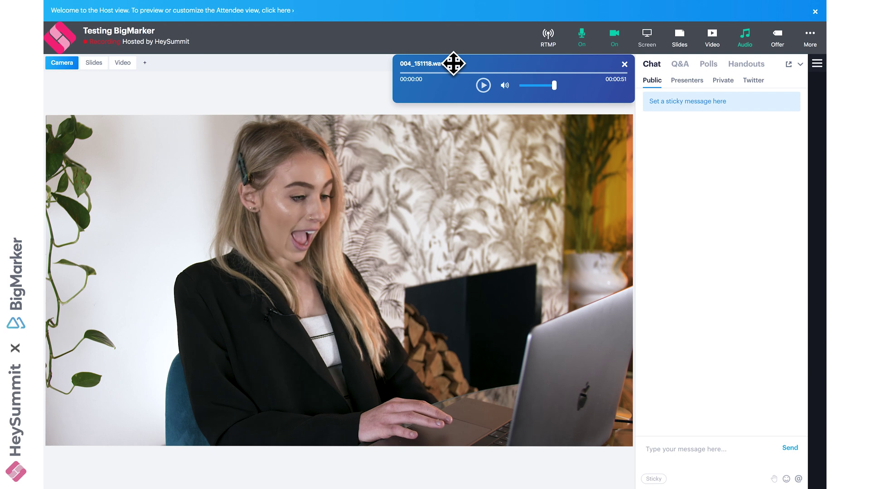
pyautogui.moveTo(452, 62); pyautogui.dragTo(428, 69)
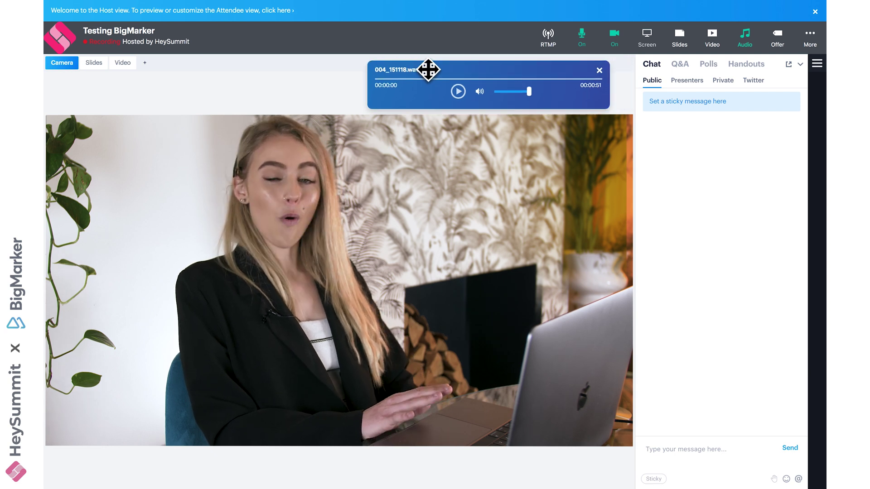
pyautogui.click(458, 92)
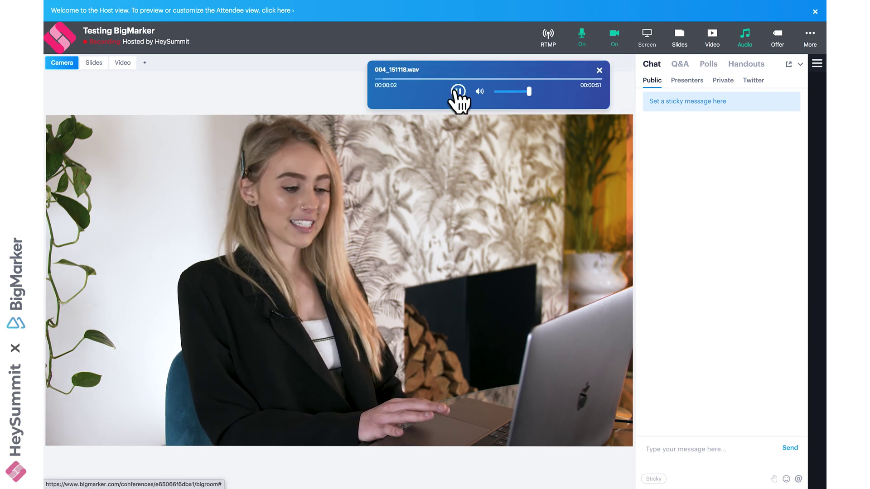
pyautogui.click(454, 80)
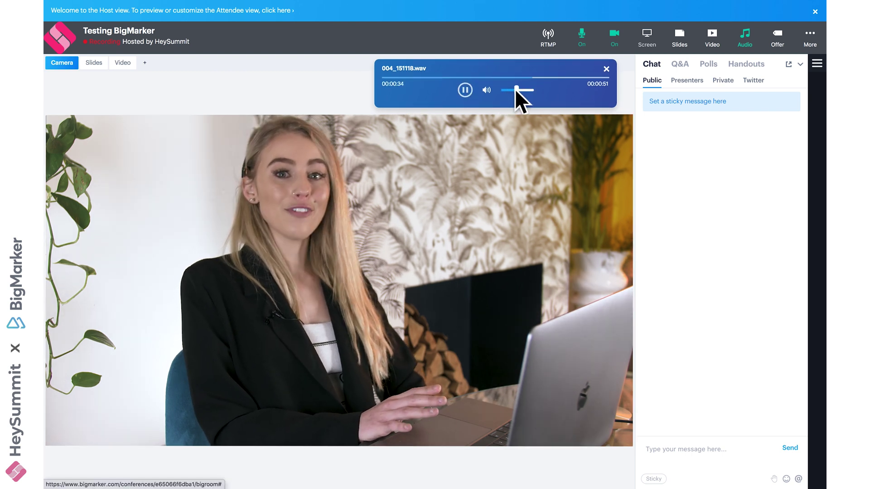
# Close the audio player, start a new pop-up offer, and save the 30-minute Coaching Session offer.
pyautogui.click(606, 74)
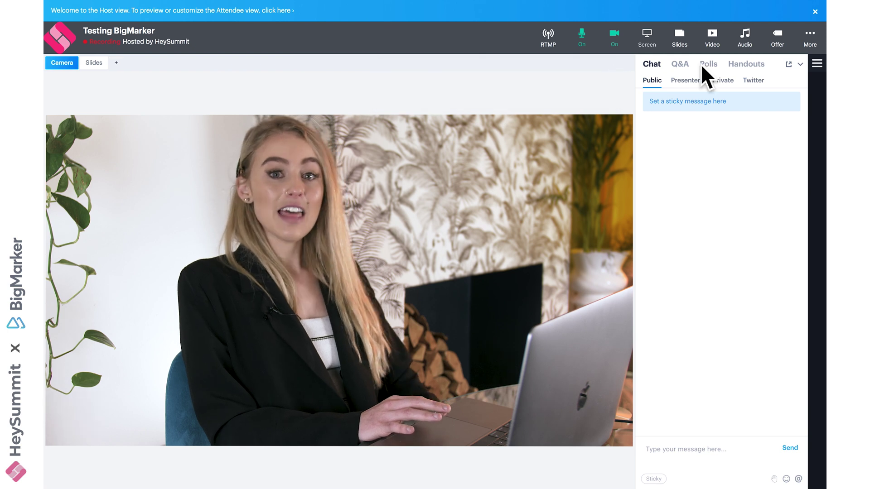
pyautogui.click(776, 32)
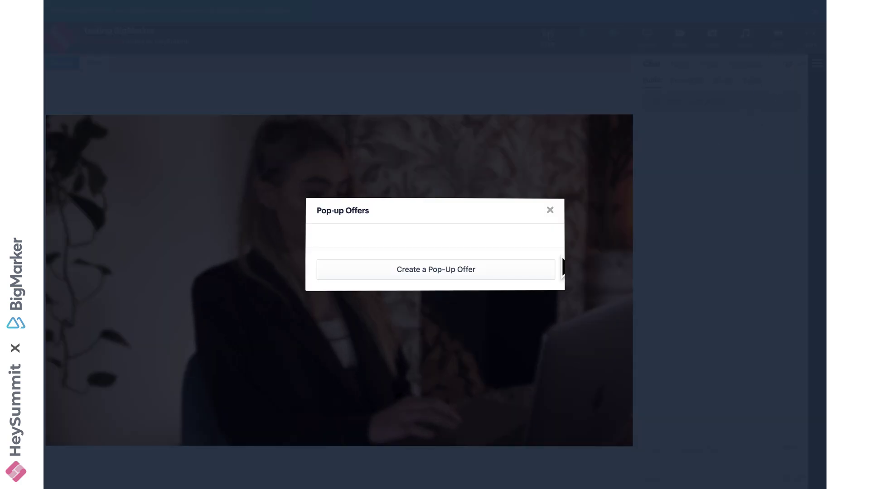
pyautogui.click(518, 269)
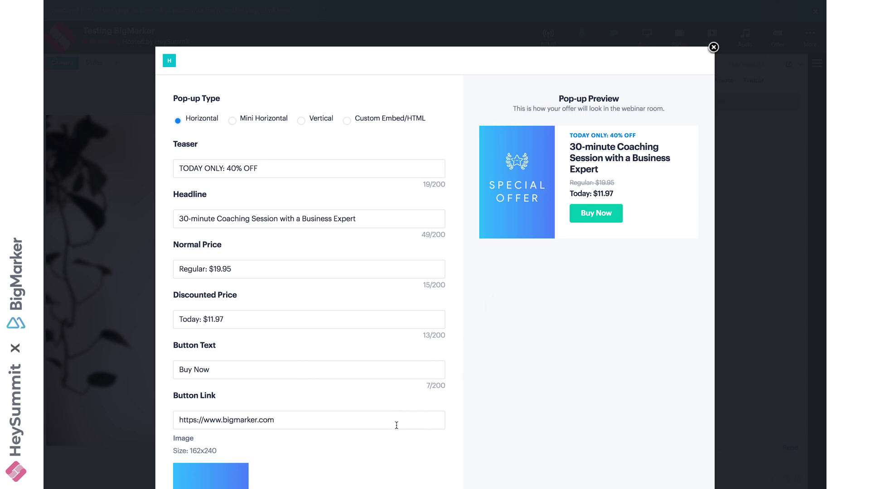
pyautogui.scroll(-3, 390, 436)
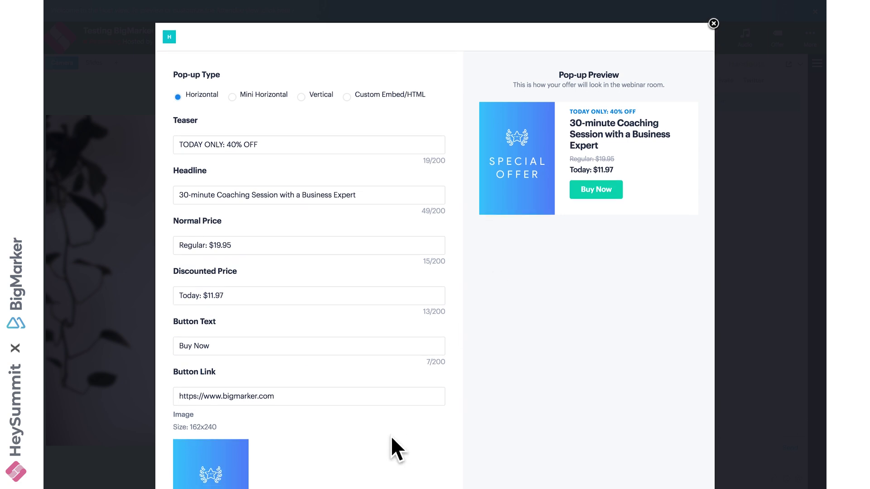
pyautogui.scroll(-4, 391, 437)
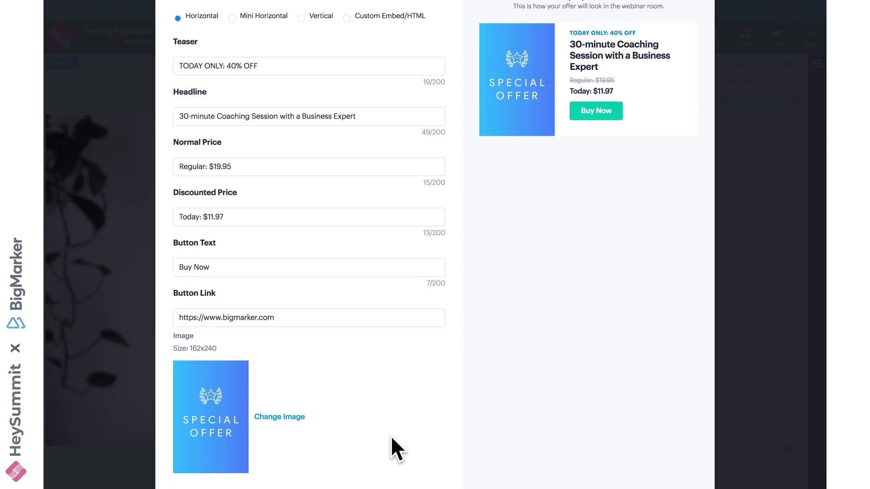
pyautogui.scroll(-4, 391, 435)
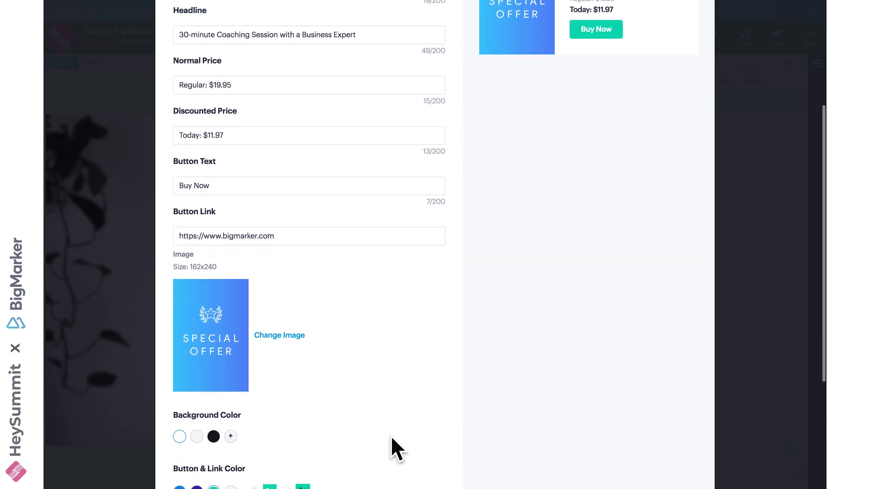
pyautogui.scroll(-4, 390, 436)
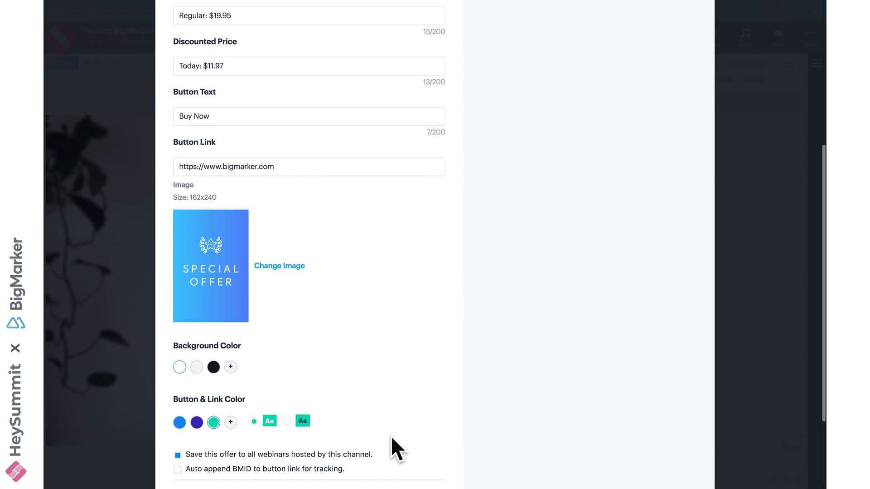
pyautogui.scroll(-1, 390, 435)
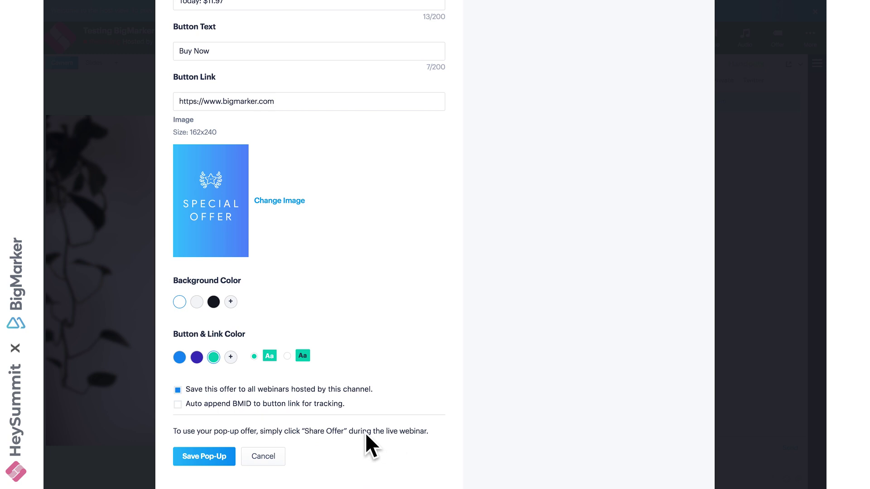
pyautogui.click(209, 457)
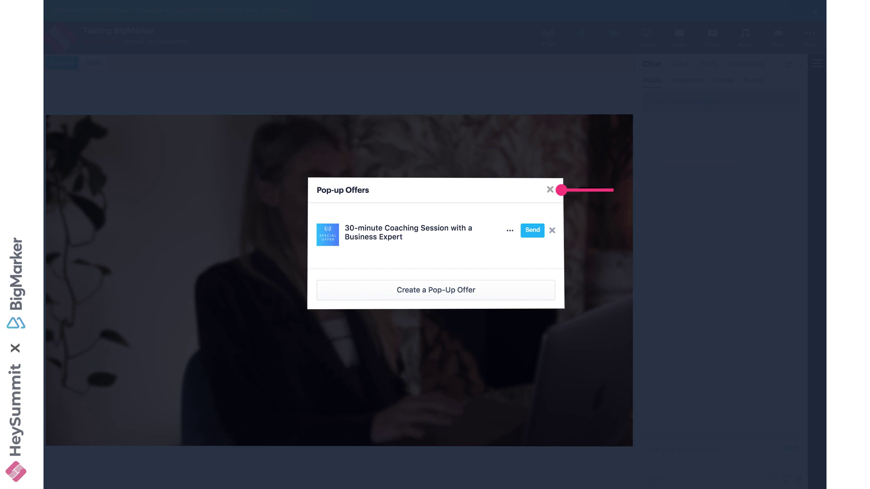
# Send the coaching offer as a slide-out card, pinned to chat with an expiry countdown.
pyautogui.click(533, 231)
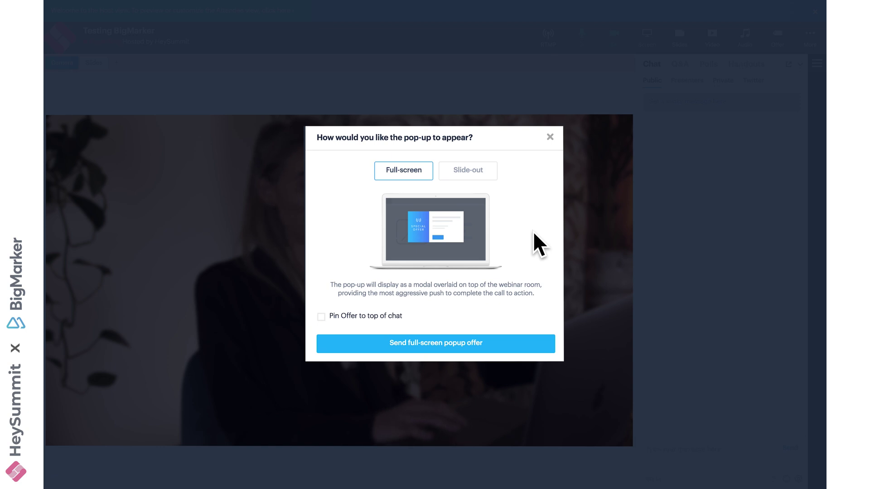
pyautogui.click(476, 177)
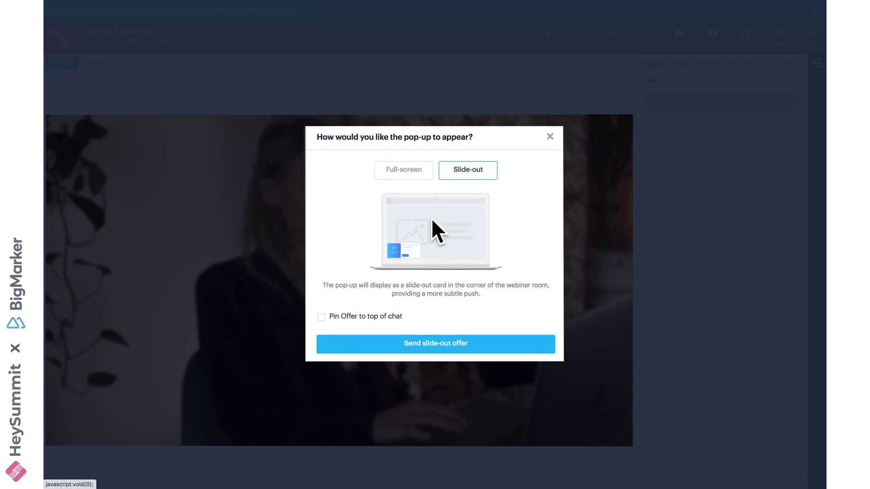
pyautogui.click(322, 316)
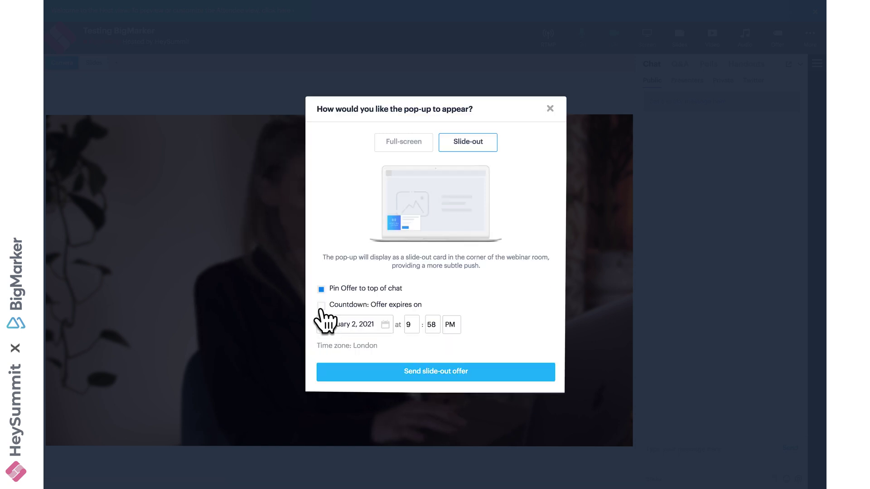
pyautogui.click(320, 305)
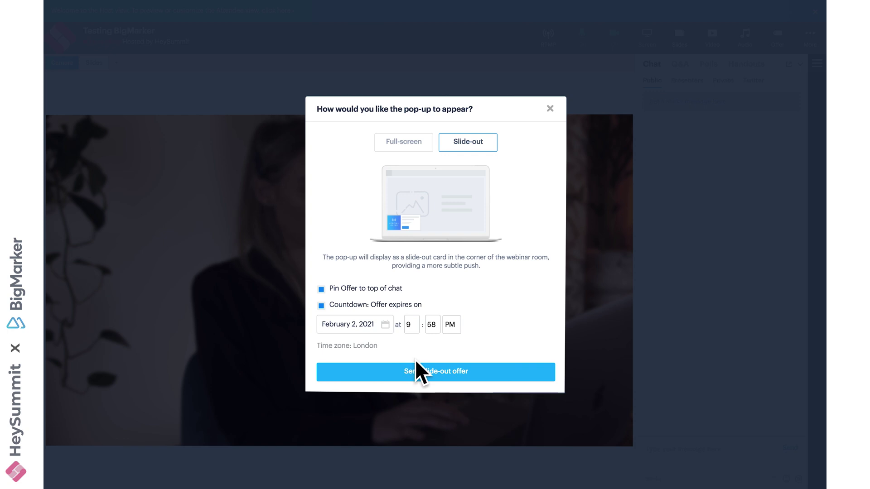
pyautogui.click(419, 376)
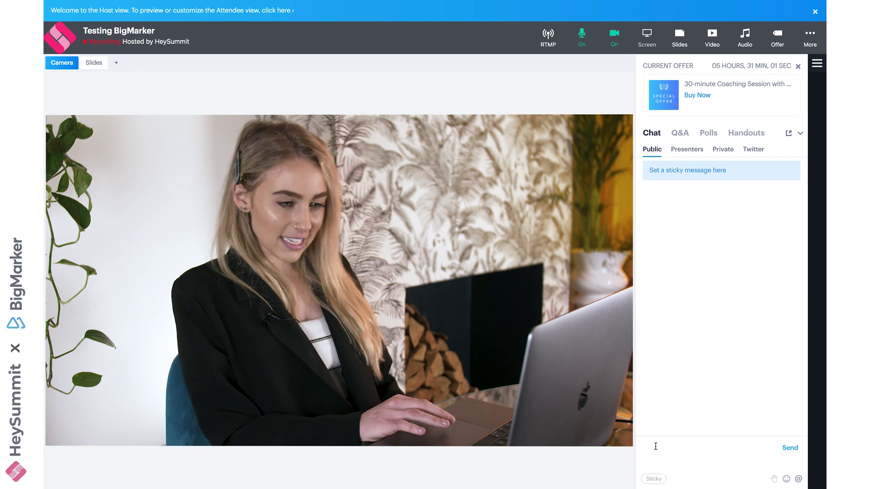
# Post 'How is everyone doing?' to the public chat.
pyautogui.write('How is everyone ')
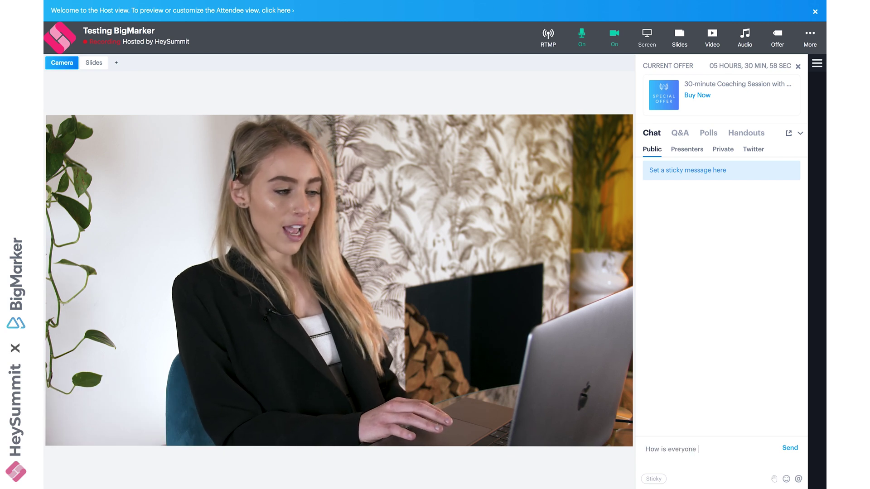
pyautogui.write(' doing?')
pyautogui.press('Return')
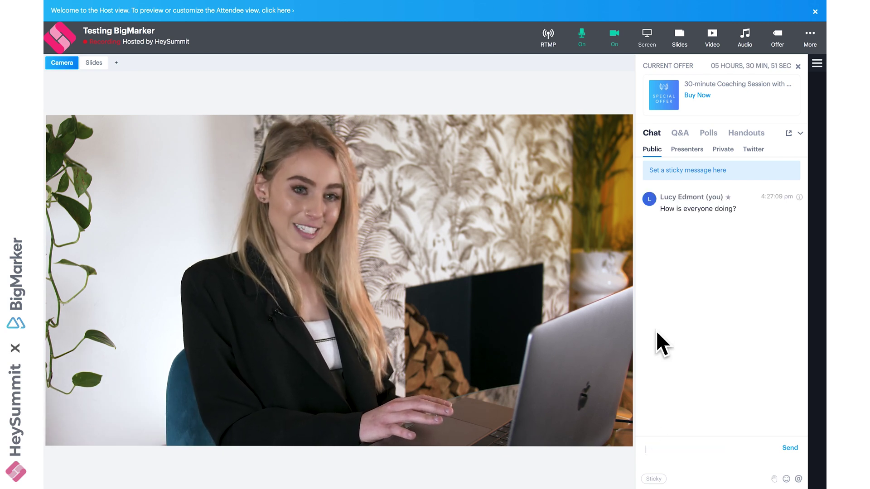
pyautogui.click(687, 150)
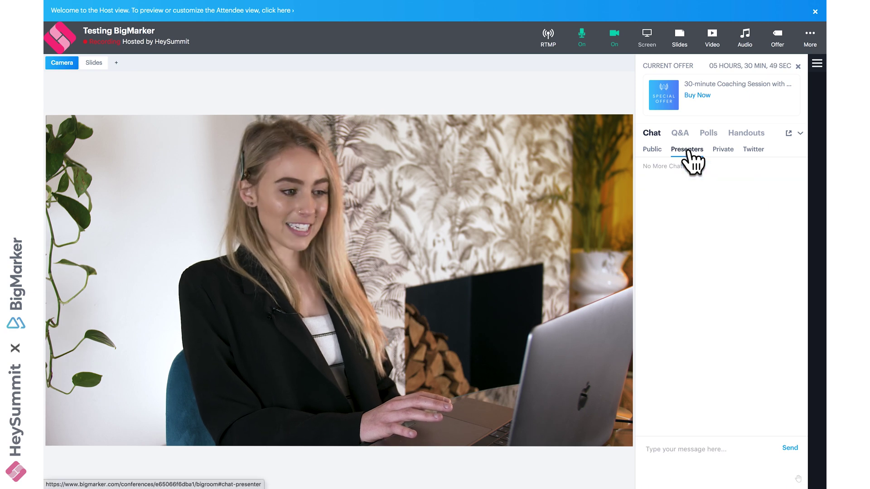
# Send the attendee a private chat greeting asking how they are.
pyautogui.click(722, 150)
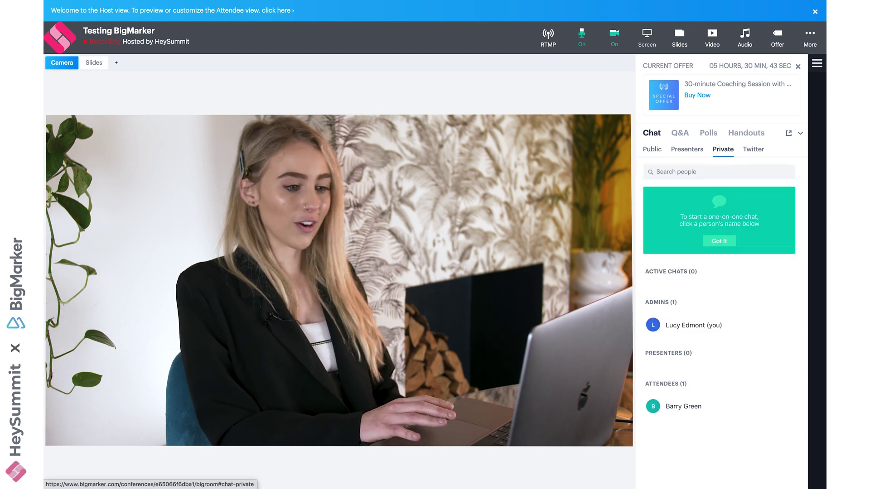
pyautogui.click(684, 407)
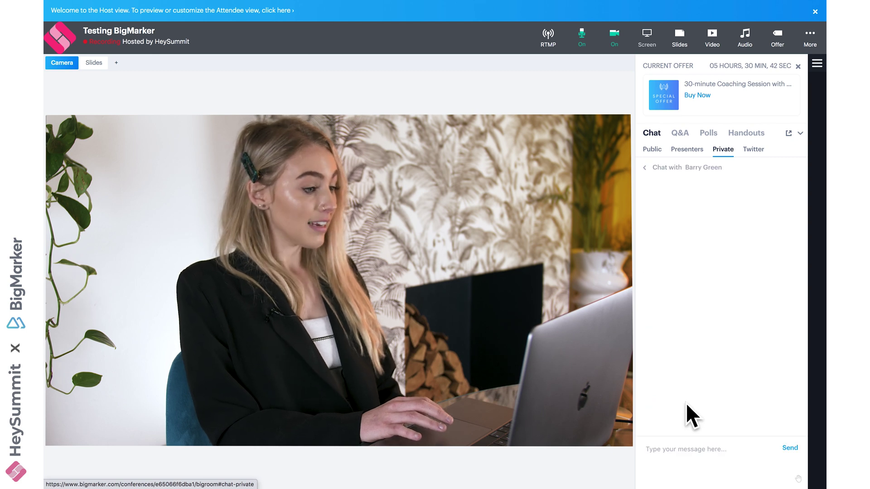
pyautogui.click(693, 451)
pyautogui.write('Hi Barry, how are you?')
pyautogui.press('Return')
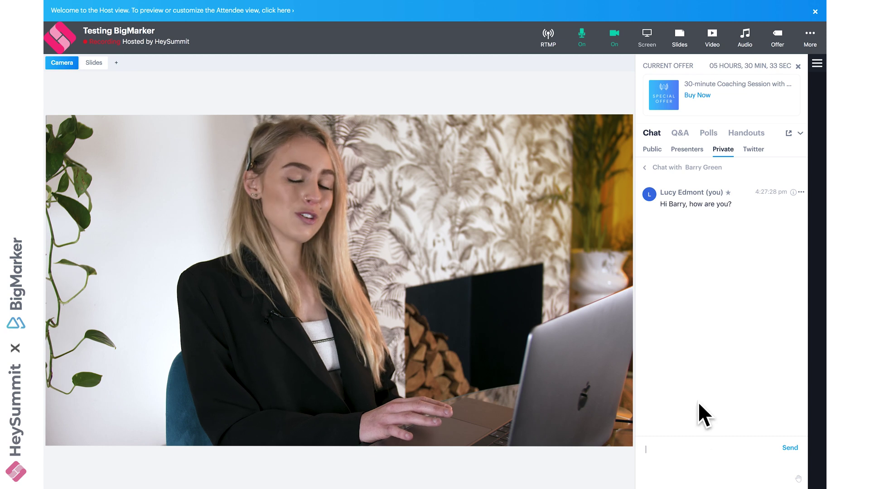
# Ask 'What is your favourite thing about BigMarker?' in Q&A and give it one upvote.
pyautogui.click(684, 134)
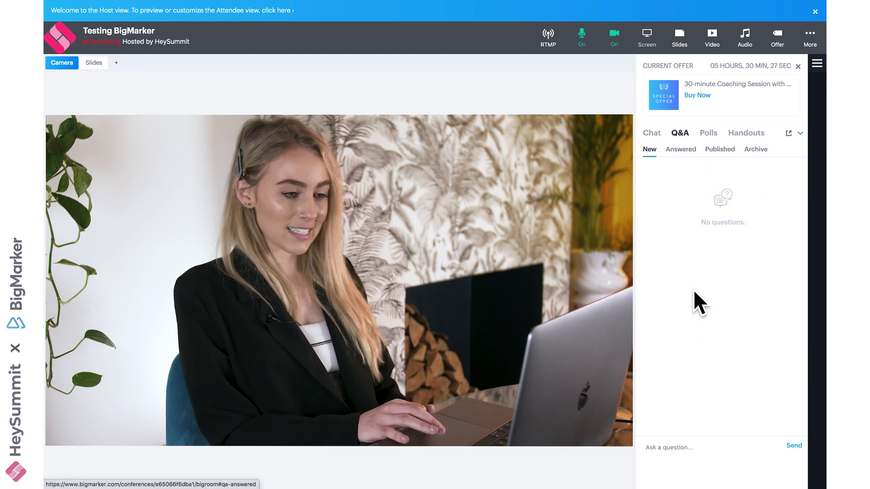
pyautogui.click(683, 446)
pyautogui.write('What is your favourite thing ab')
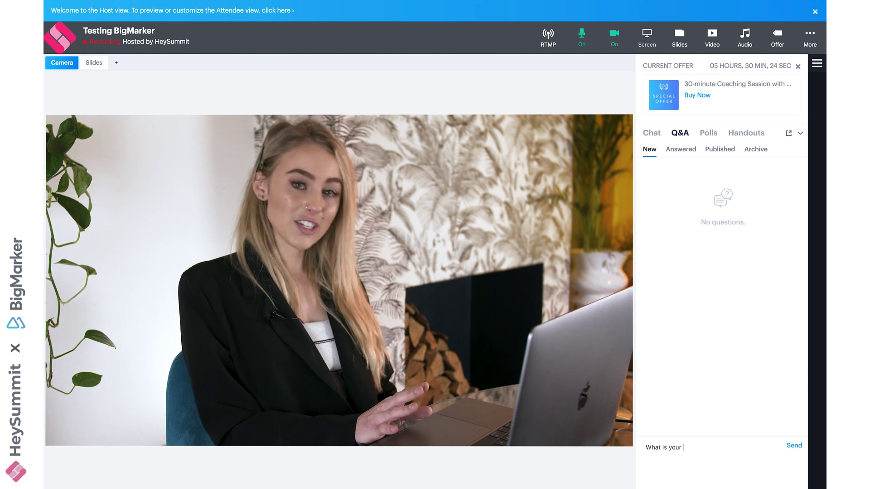
pyautogui.write('out BigMarker?')
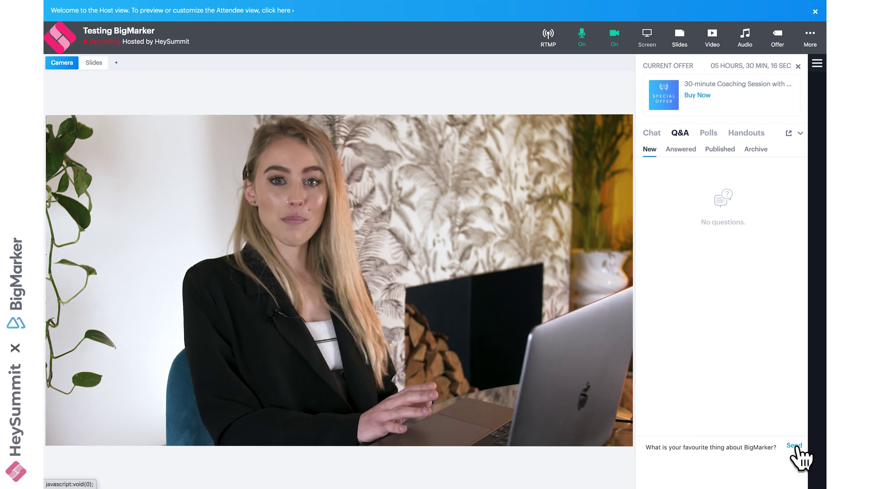
pyautogui.click(796, 446)
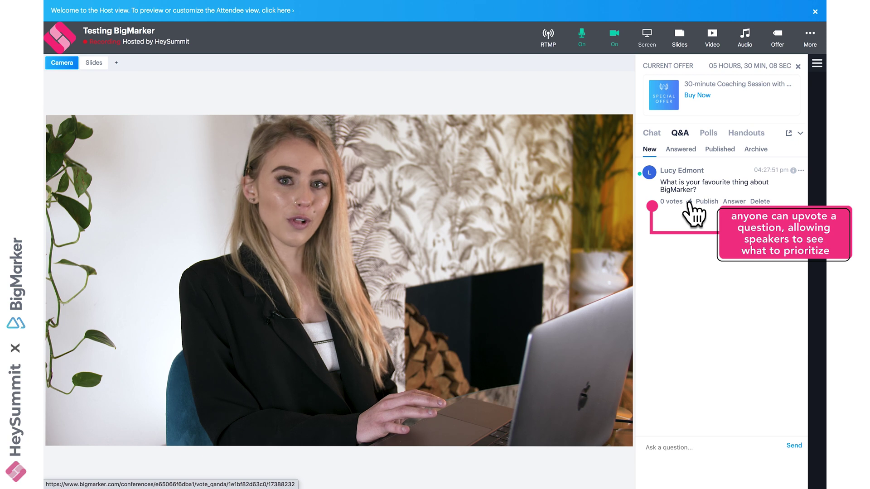
pyautogui.click(689, 201)
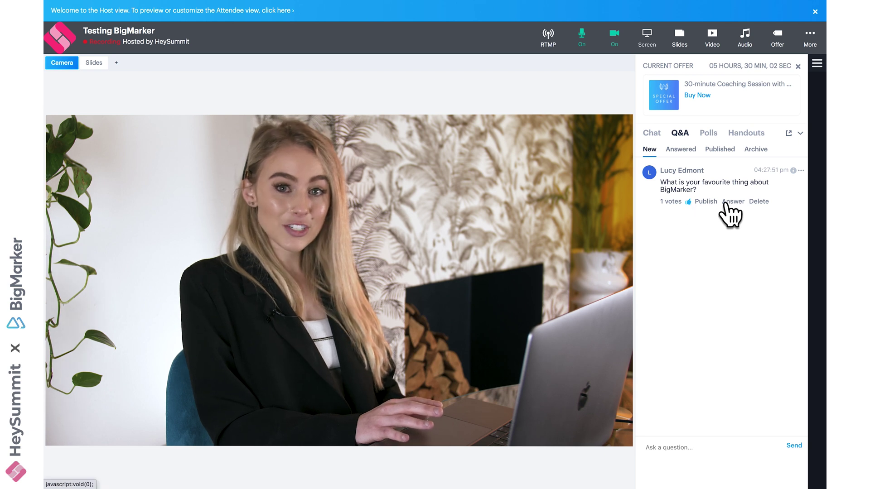
# Claim the question, answer it with 'The Q&A feature', then show the Polls panel.
pyautogui.click(800, 170)
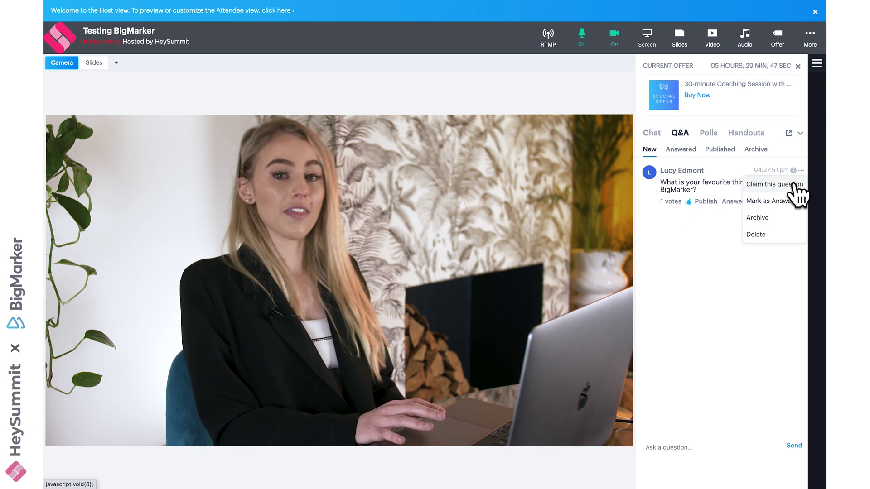
pyautogui.click(796, 183)
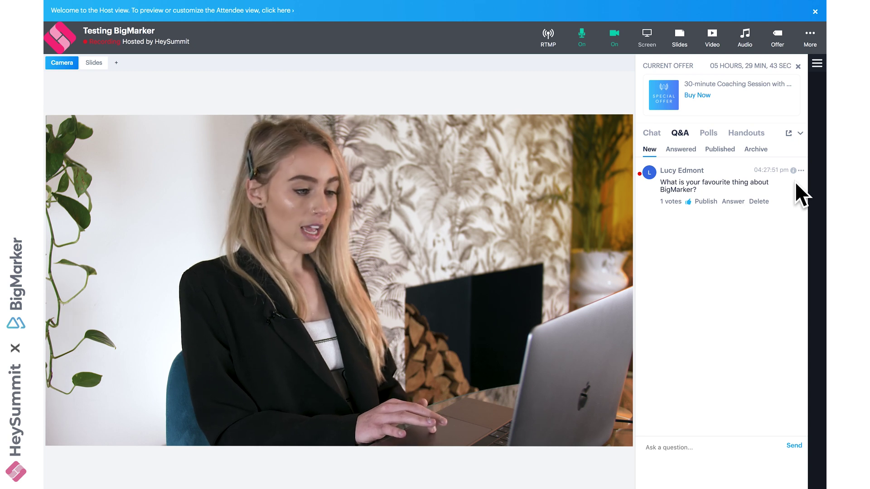
pyautogui.click(733, 201)
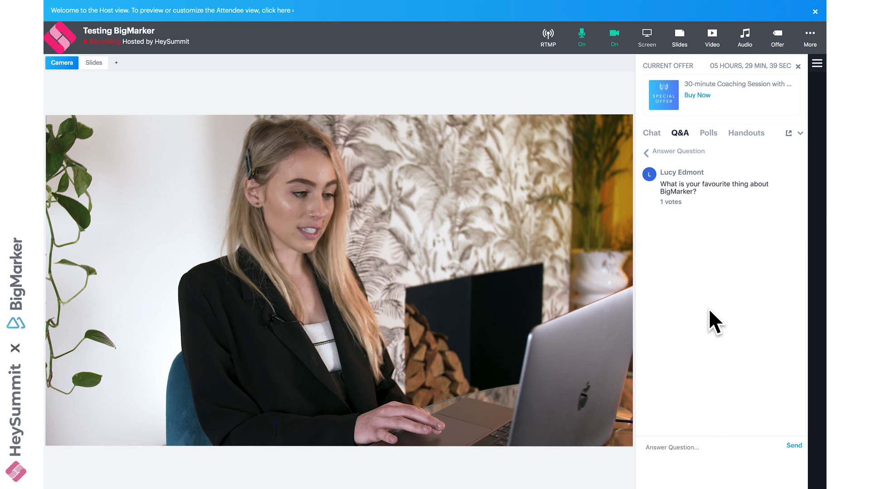
pyautogui.click(703, 447)
pyautogui.write('The')
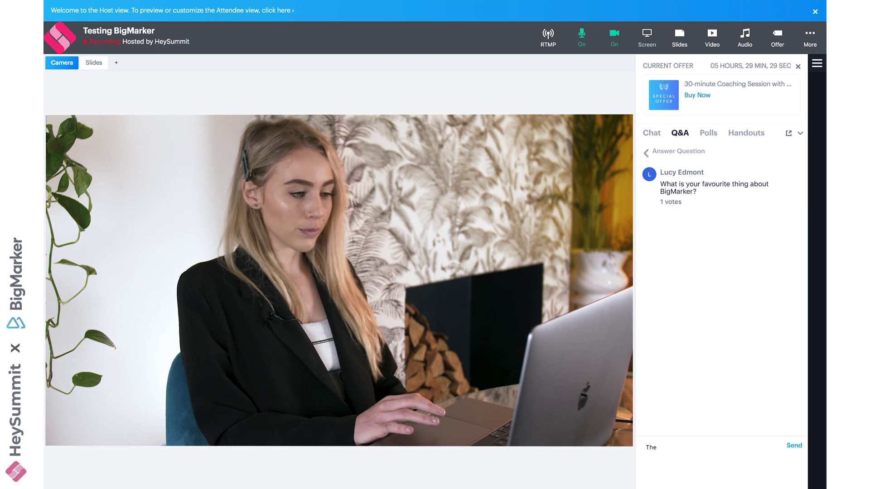
pyautogui.write(' Q&A feature')
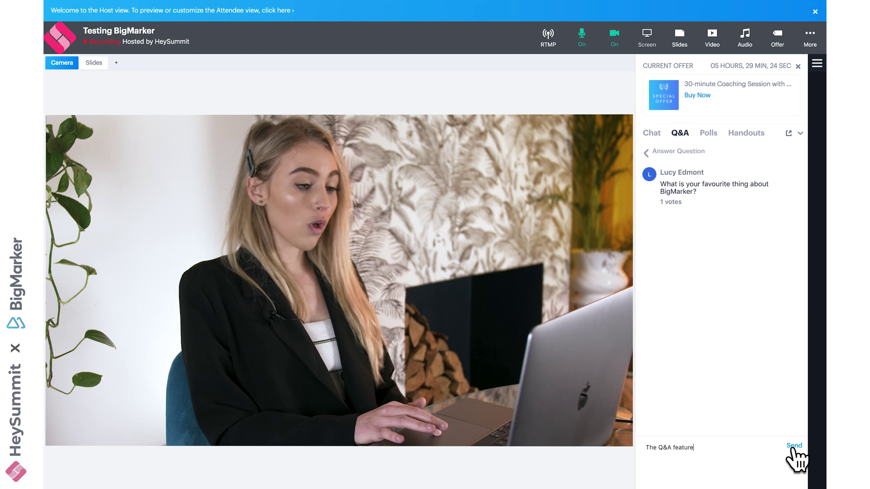
pyautogui.click(792, 446)
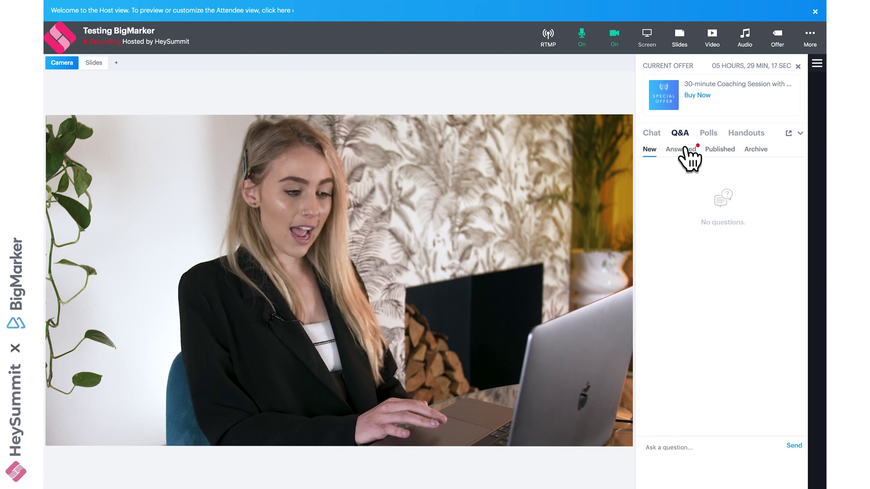
pyautogui.click(683, 149)
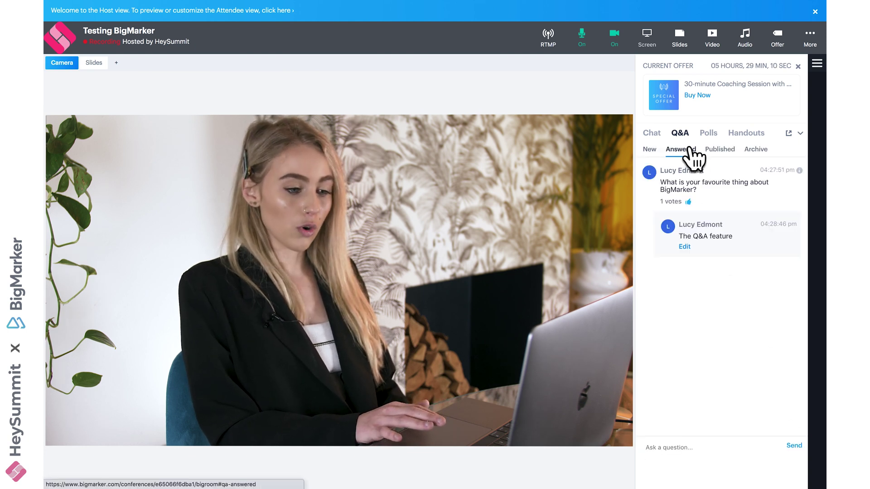
pyautogui.click(708, 134)
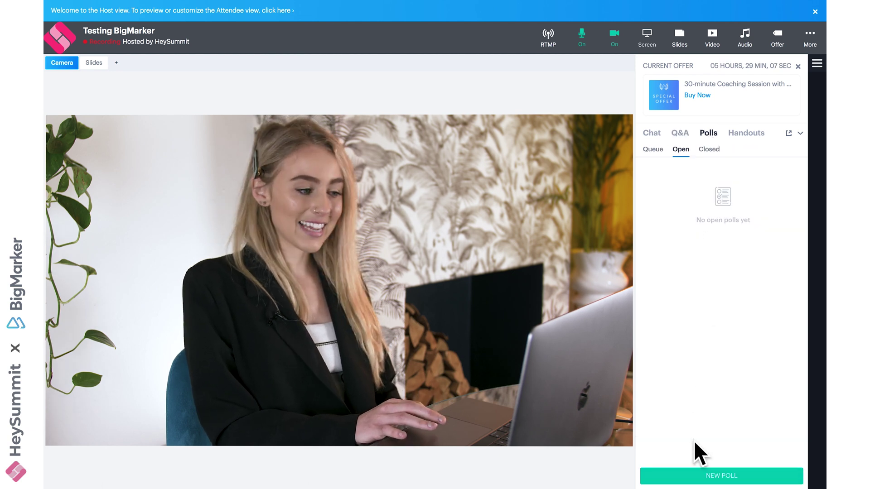
# Create a poll 'What is your favourite BigMarker feature?' with choices 'chat and Q&A' and 'whiteboard'.
pyautogui.click(698, 477)
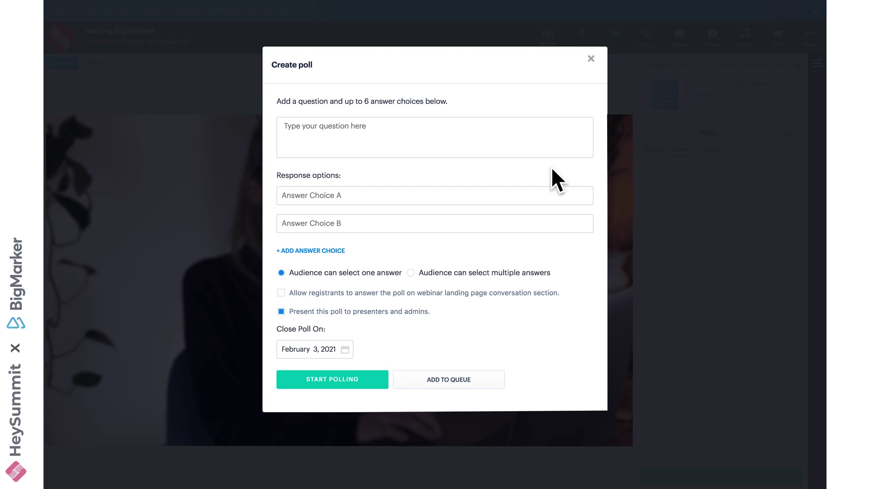
pyautogui.click(544, 143)
pyautogui.write('What is your f')
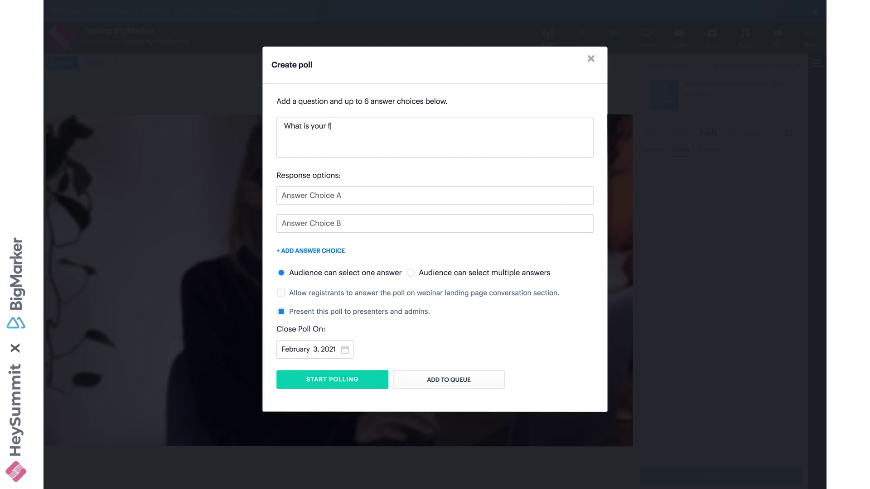
pyautogui.write('avourite BigMarker featur')
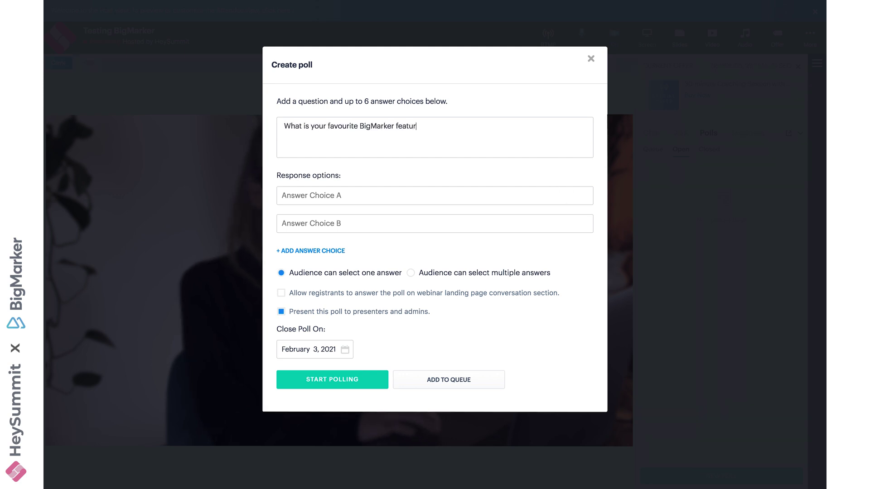
pyautogui.write('e?')
pyautogui.press('Tab')
pyautogui.write('chat and ')
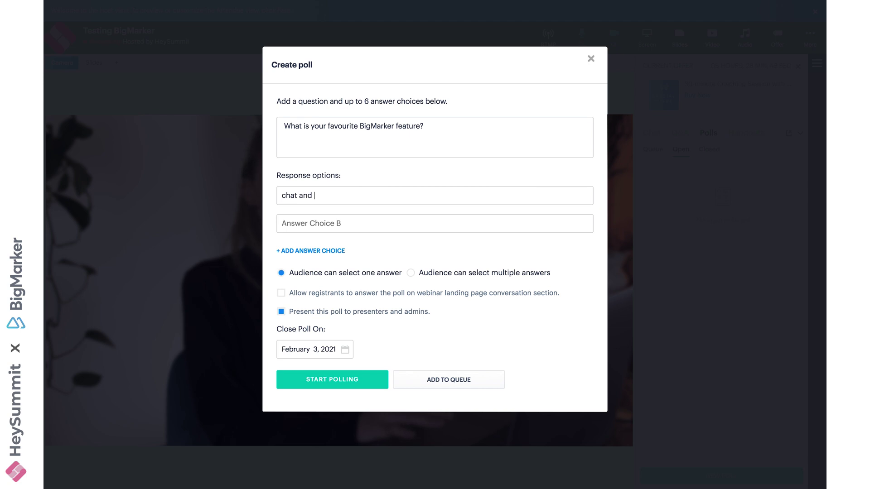
pyautogui.write('Q&A')
pyautogui.press('Tab')
pyautogui.write('whiteboar')
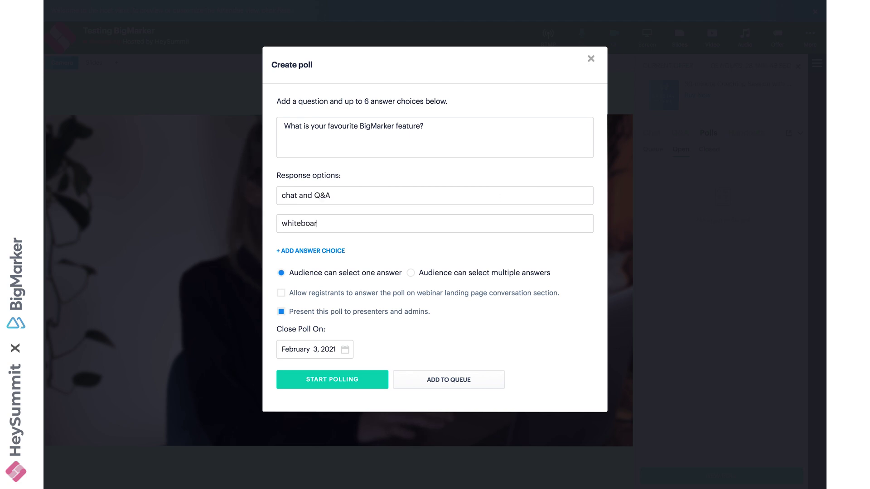
pyautogui.write('d')
# Add choices 'audio and video upload' and 'offers', keep single-answer, and start the poll.
pyautogui.click(341, 251)
pyautogui.write('audio and v')
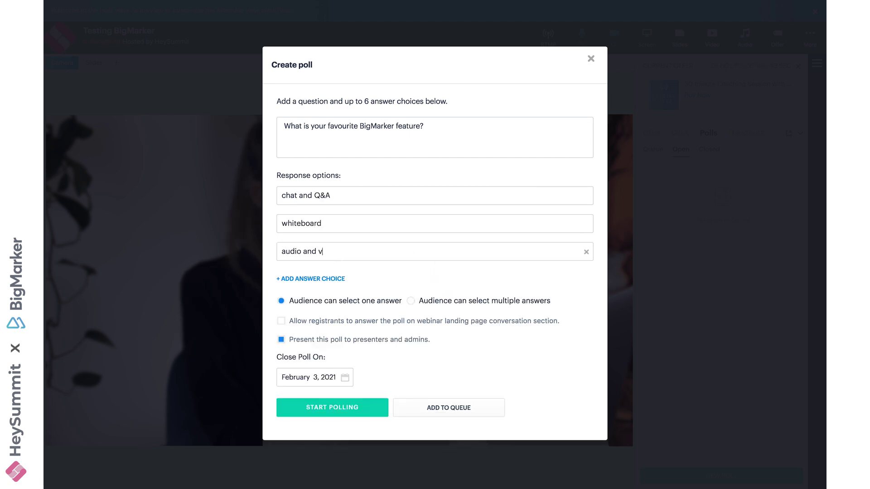
pyautogui.write('ideo upload')
pyautogui.click(337, 279)
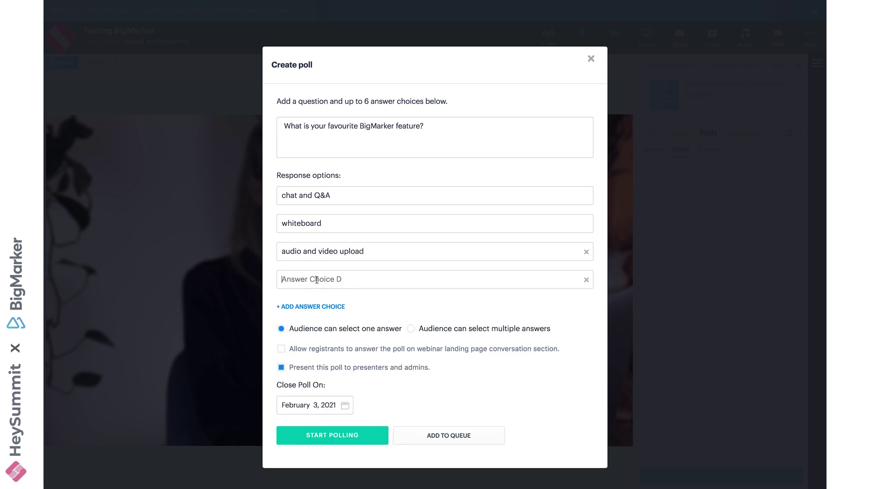
pyautogui.write('offers')
pyautogui.click(410, 329)
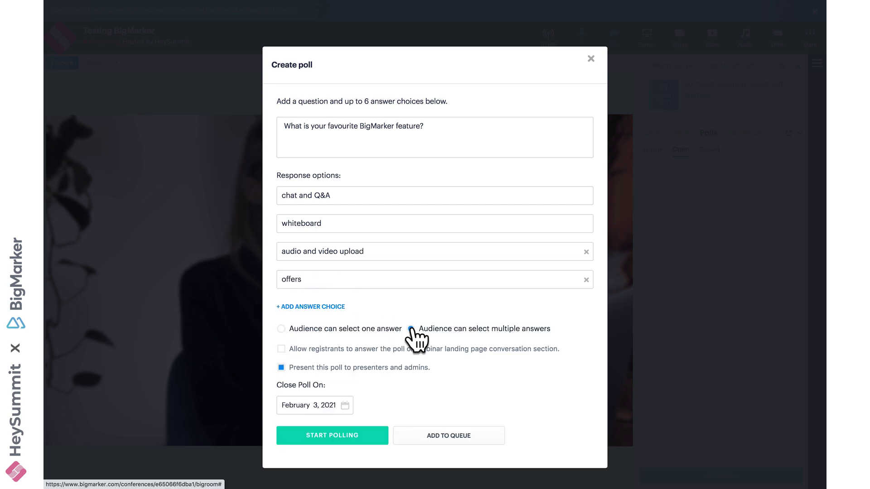
pyautogui.click(281, 329)
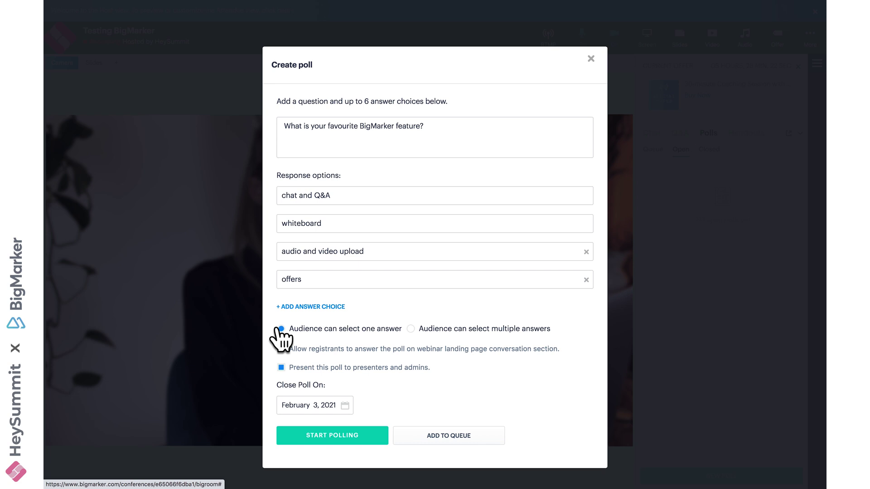
pyautogui.click(340, 435)
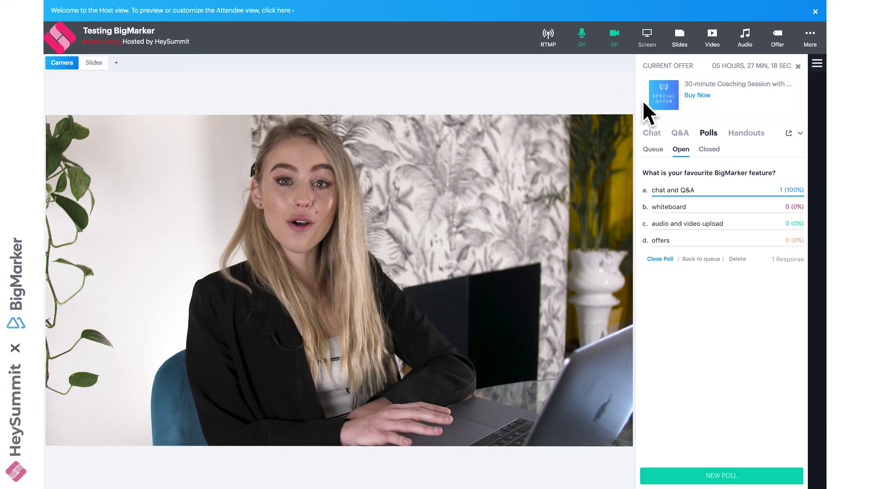
# Start sharing a file handout and select You want to set up BigMarker.pdf.
pyautogui.click(738, 135)
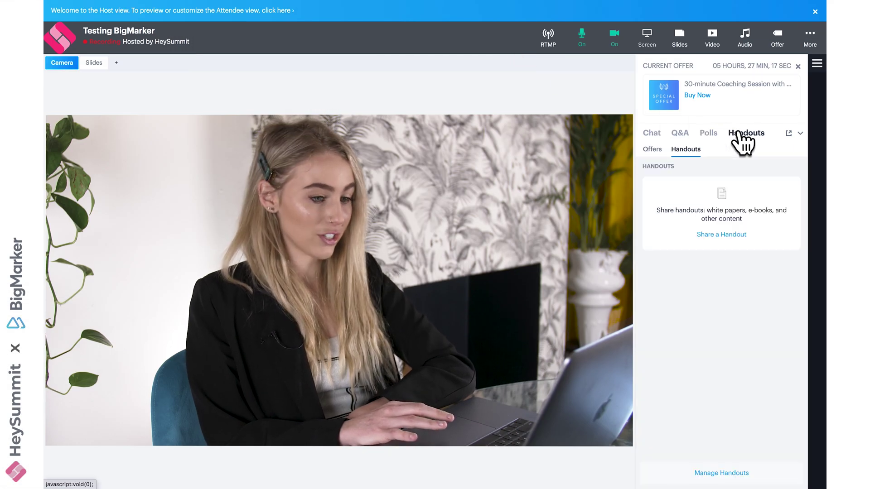
pyautogui.click(720, 234)
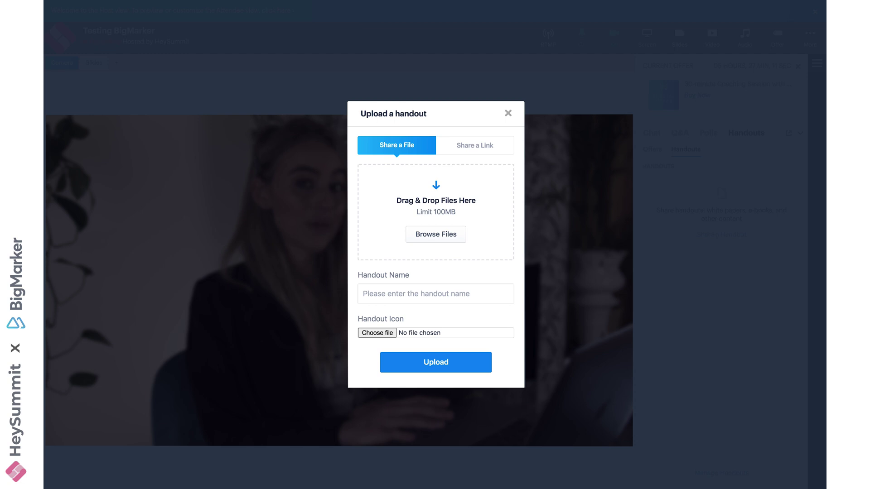
pyautogui.click(493, 145)
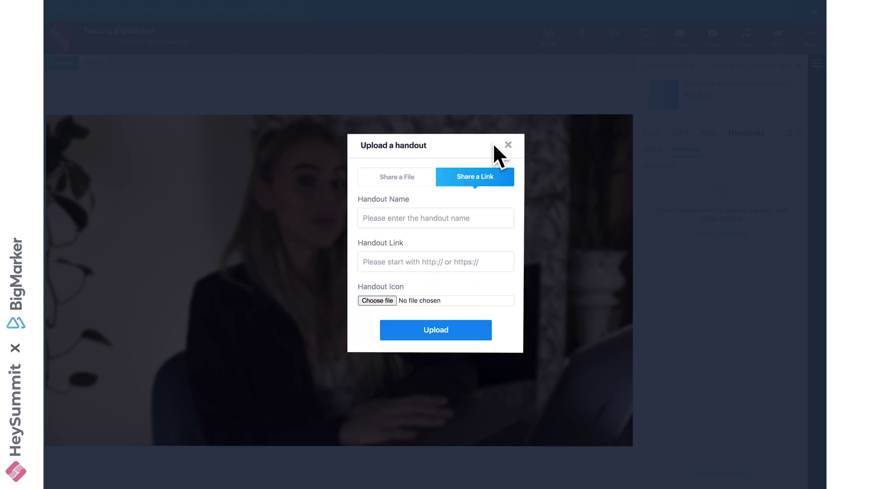
pyautogui.click(408, 177)
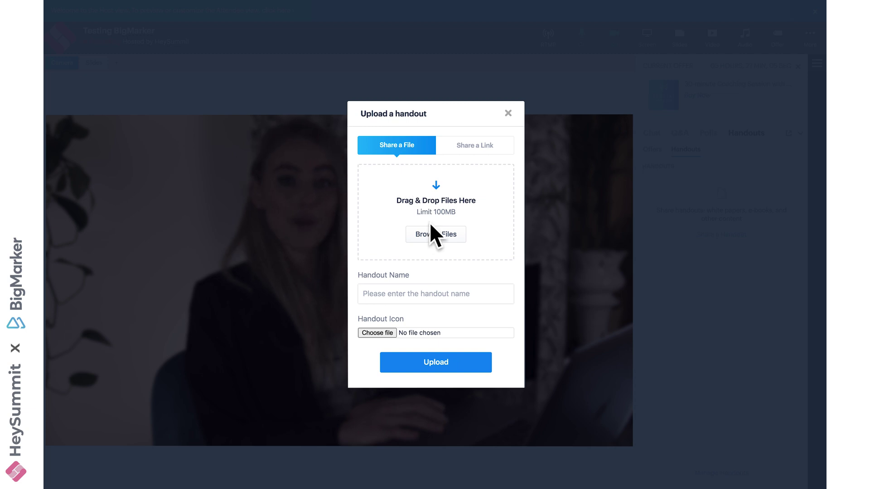
pyautogui.click(431, 235)
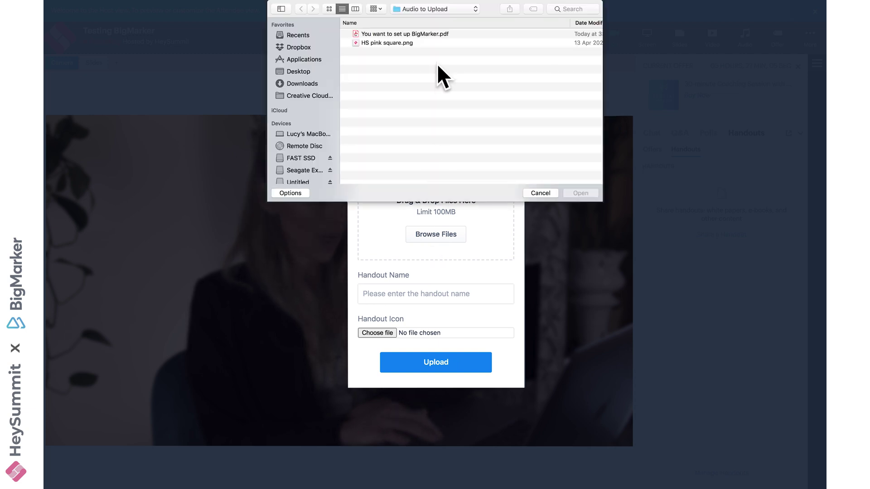
pyautogui.doubleClick(433, 34)
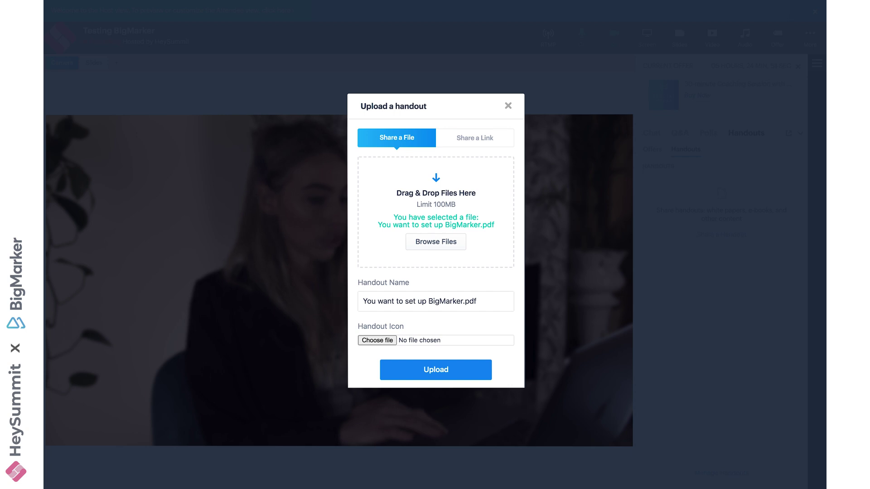
# Use HS pink square.png as the icon, upload the handout, and pin it as current.
pyautogui.click(378, 339)
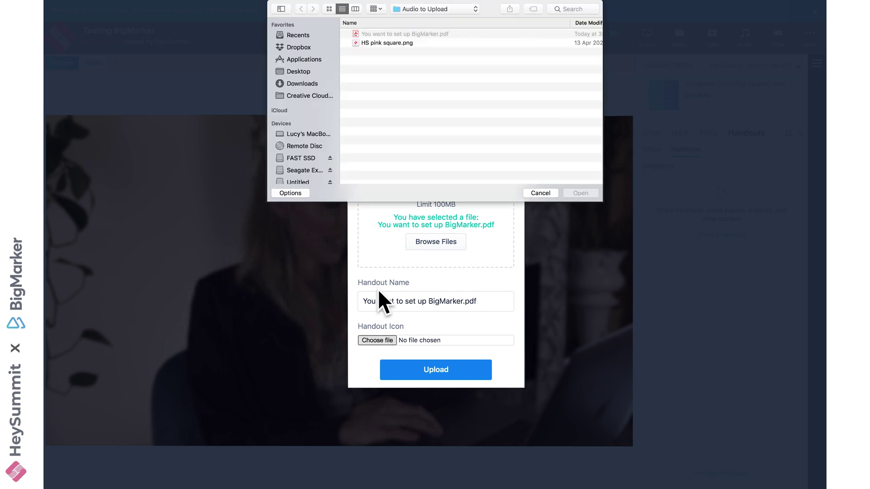
pyautogui.doubleClick(401, 43)
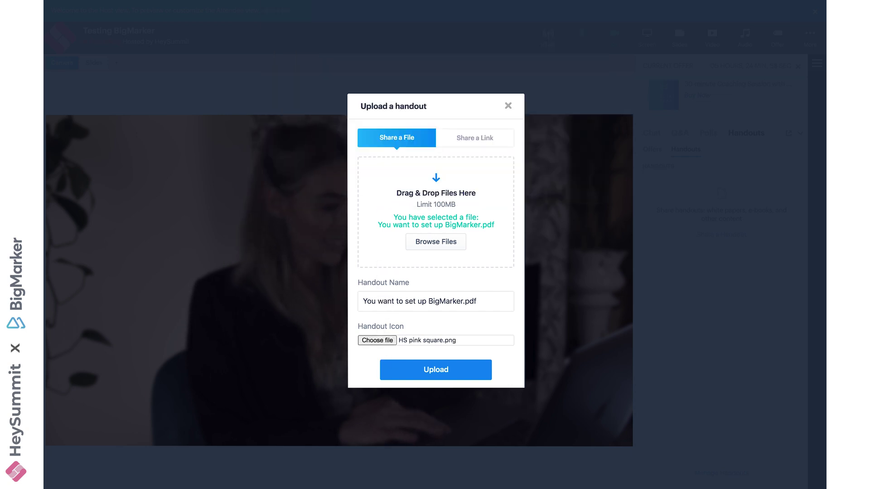
pyautogui.click(449, 372)
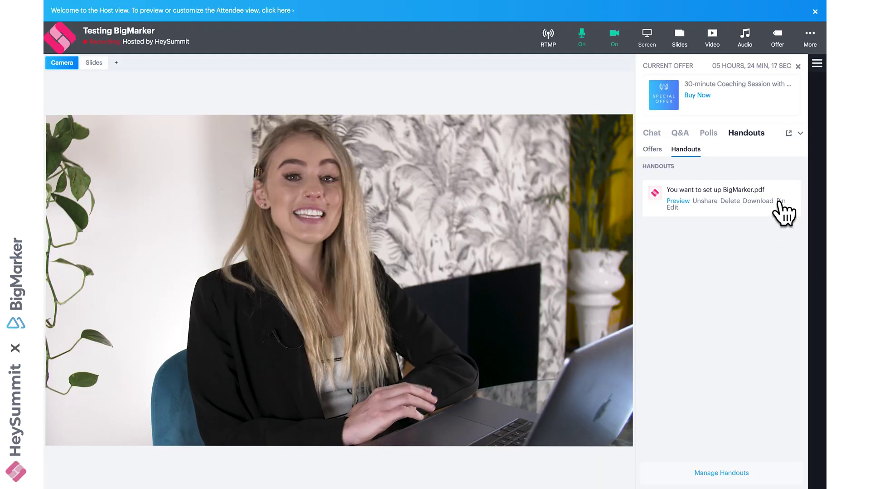
pyautogui.click(780, 202)
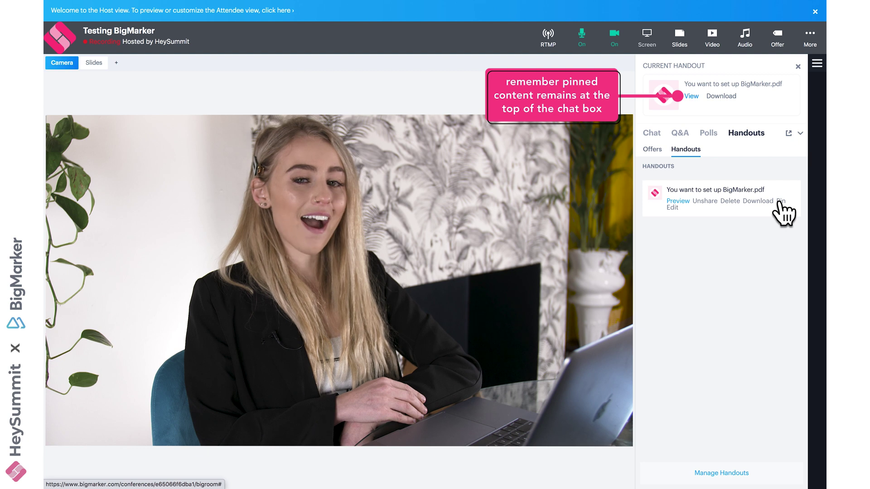
# Open the host control panel and disable the audience chat panel and Q&A.
pyautogui.click(817, 65)
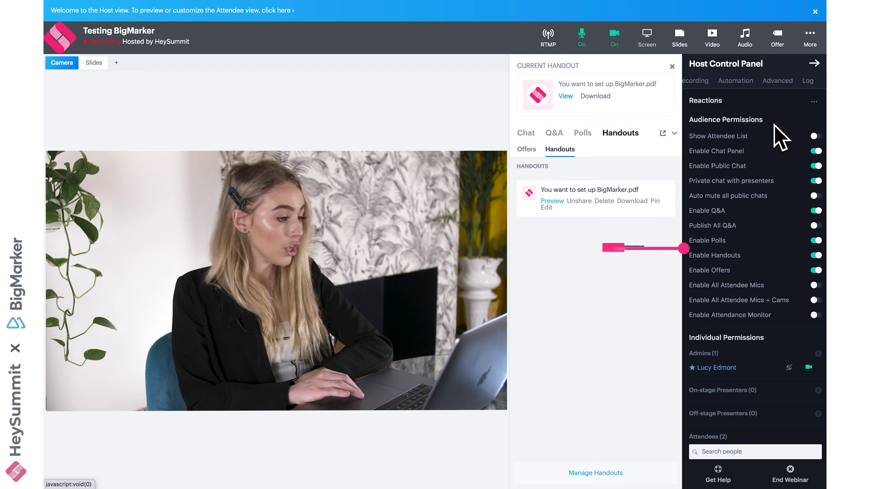
pyautogui.click(815, 151)
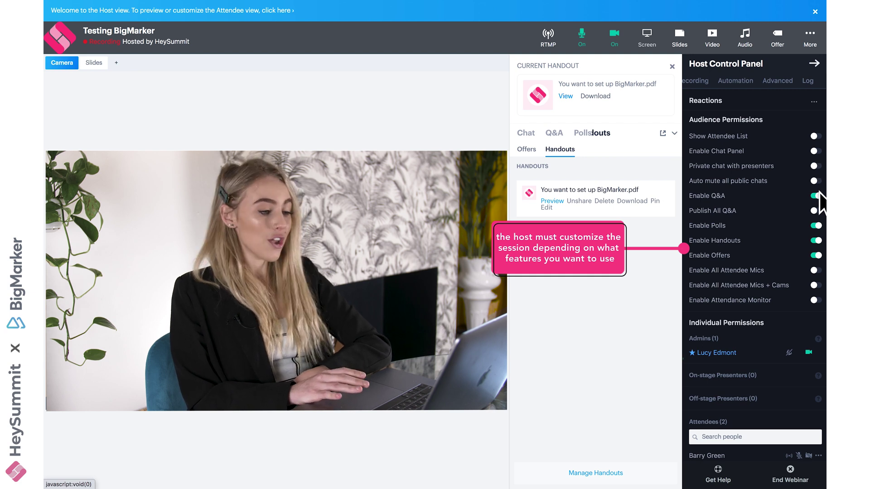
pyautogui.click(817, 196)
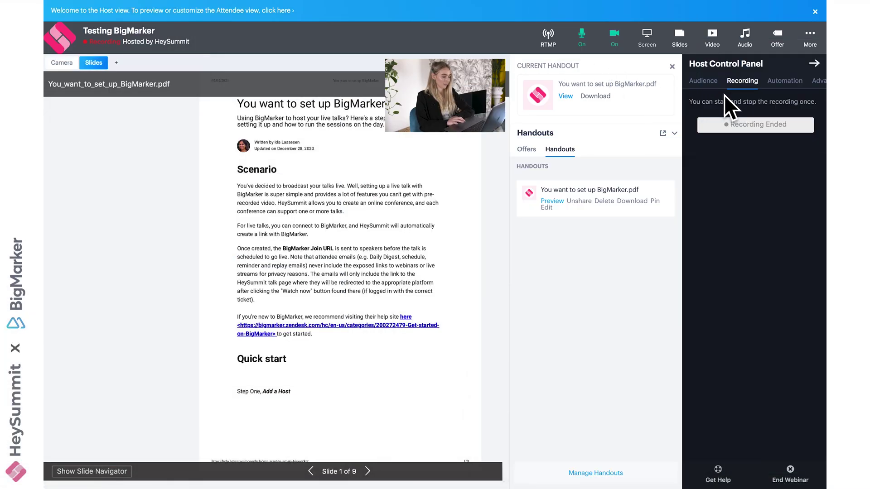
# Review the Automation, Advanced and Log tabs, ending on audience permissions.
pyautogui.click(775, 82)
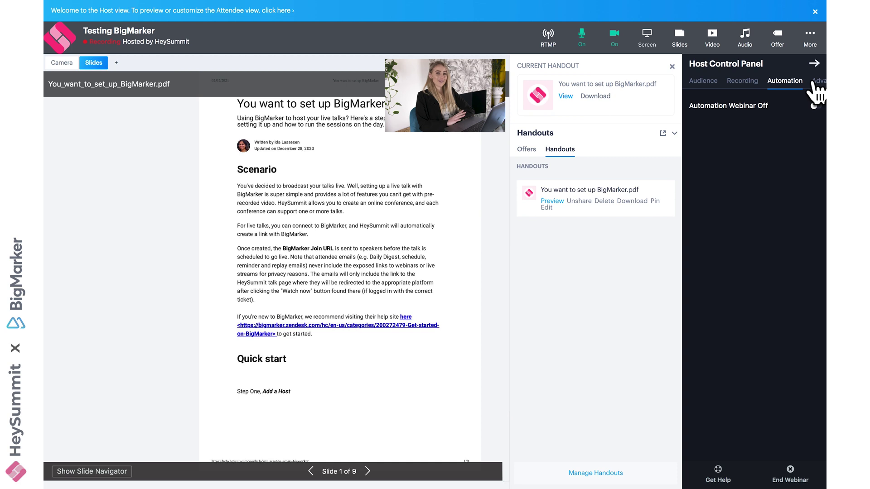
pyautogui.click(785, 89)
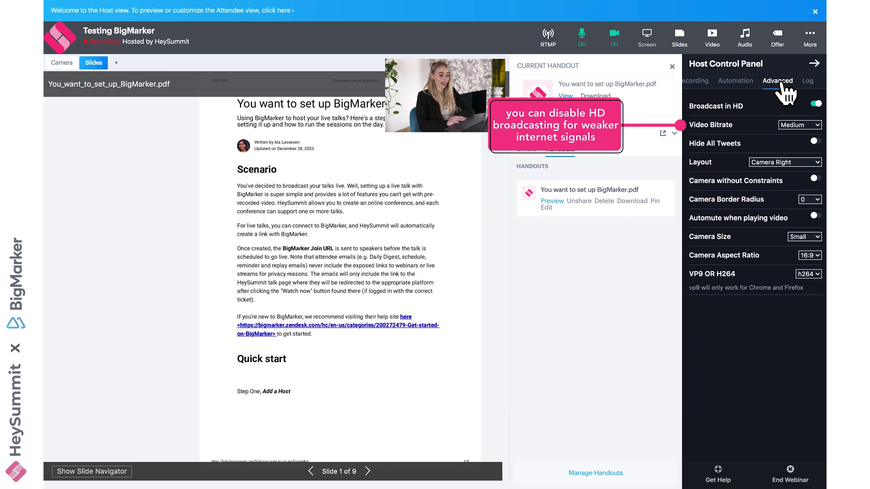
pyautogui.click(806, 86)
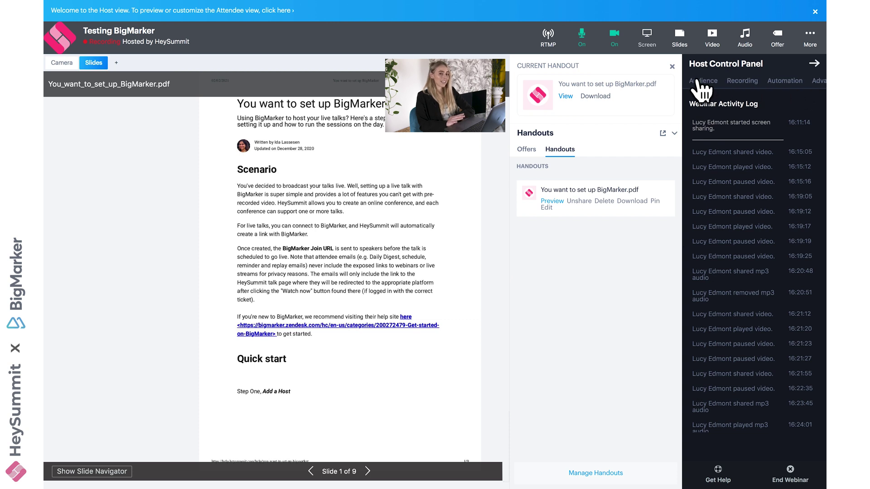
pyautogui.click(701, 81)
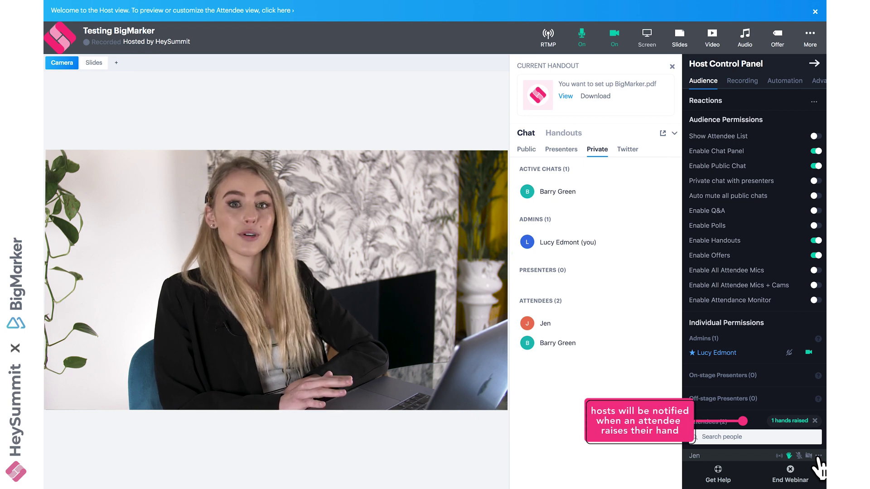
# Make the raised-hand attendee a presenter, then privately invite them to present after this talk.
pyautogui.click(818, 455)
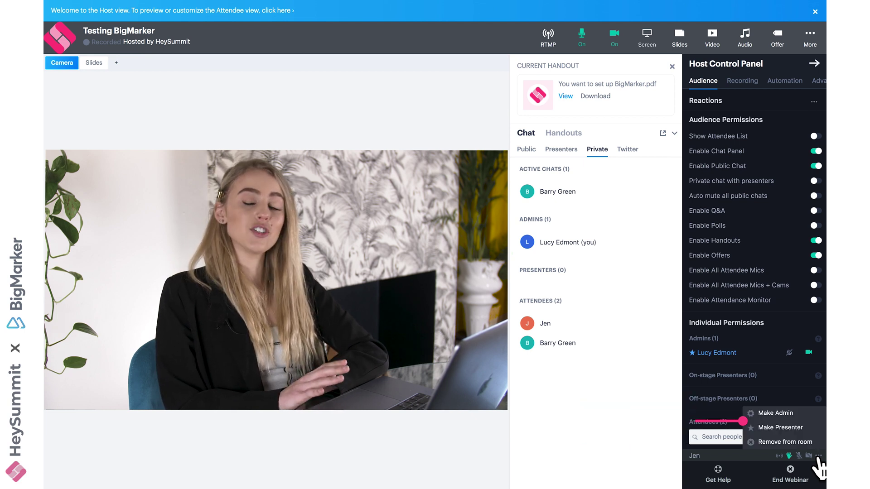
pyautogui.click(800, 427)
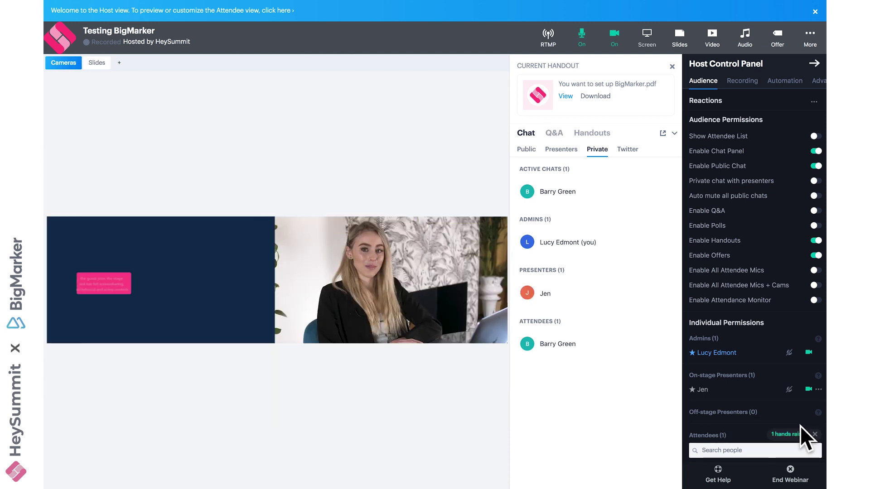
pyautogui.click(818, 390)
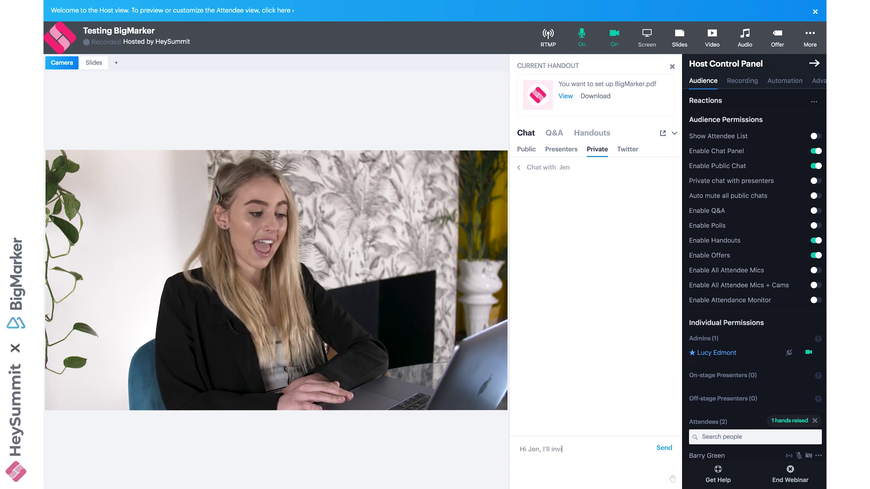
pyautogui.write('aud')
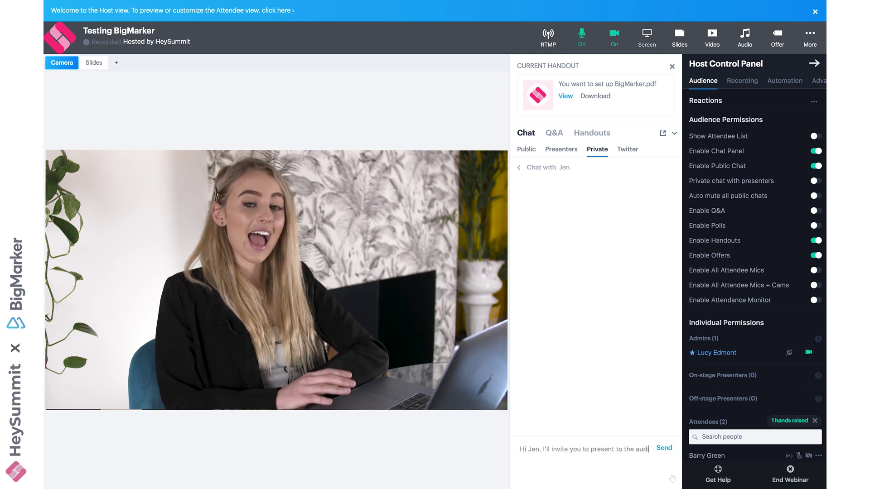
pyautogui.write('ience after this talk, is that ok?')
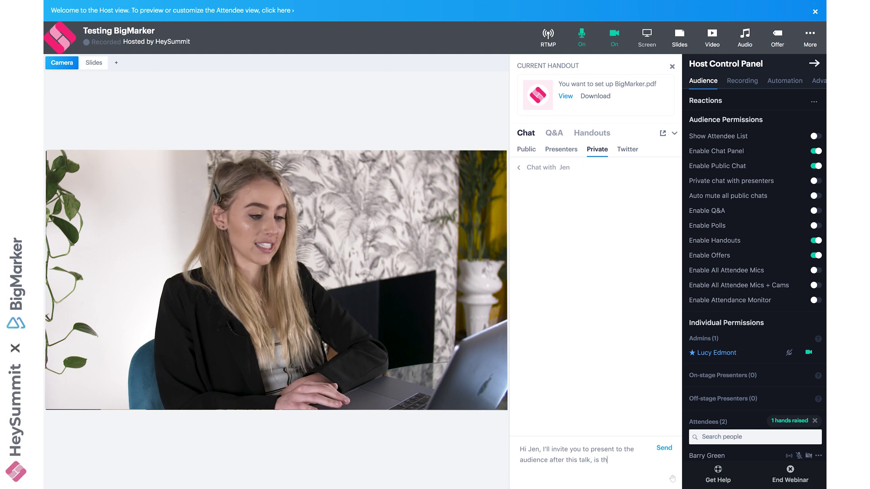
pyautogui.click(662, 449)
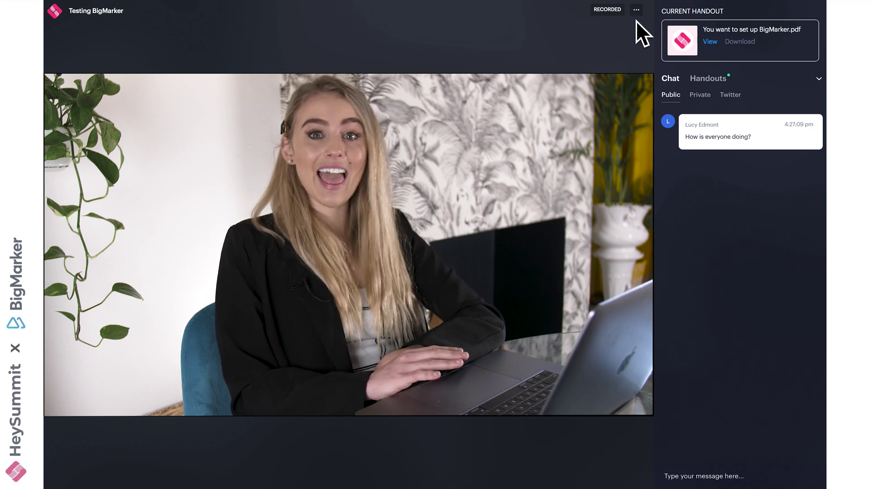
# Translate the webinar room into Danish using Select Language.
pyautogui.click(636, 11)
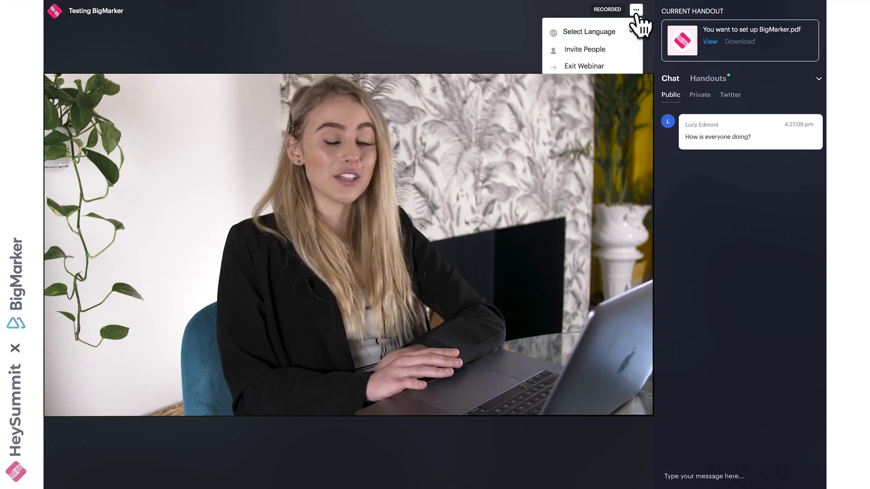
pyautogui.click(588, 30)
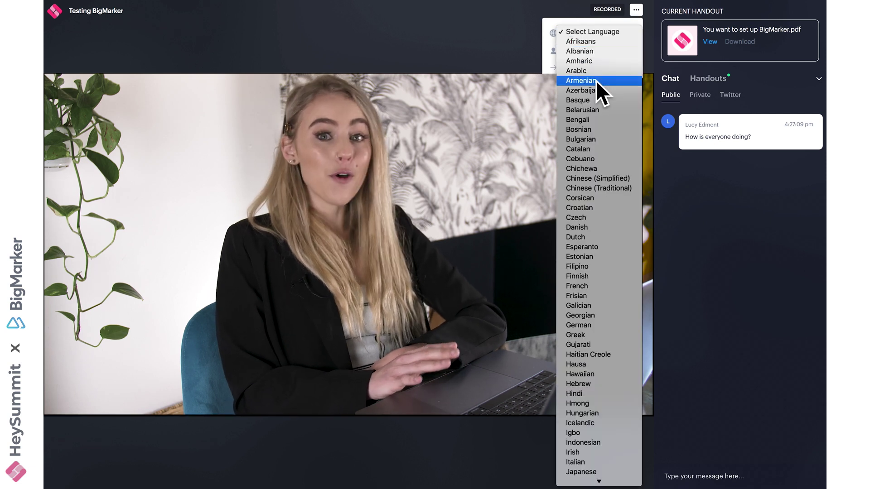
pyautogui.click(608, 227)
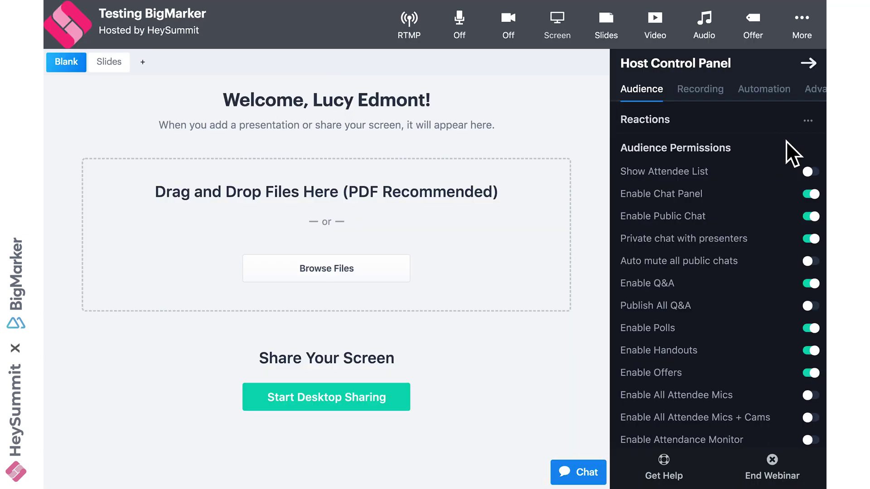
# Turn on audience reactions with Display Percentage and Display Count enabled.
pyautogui.click(808, 121)
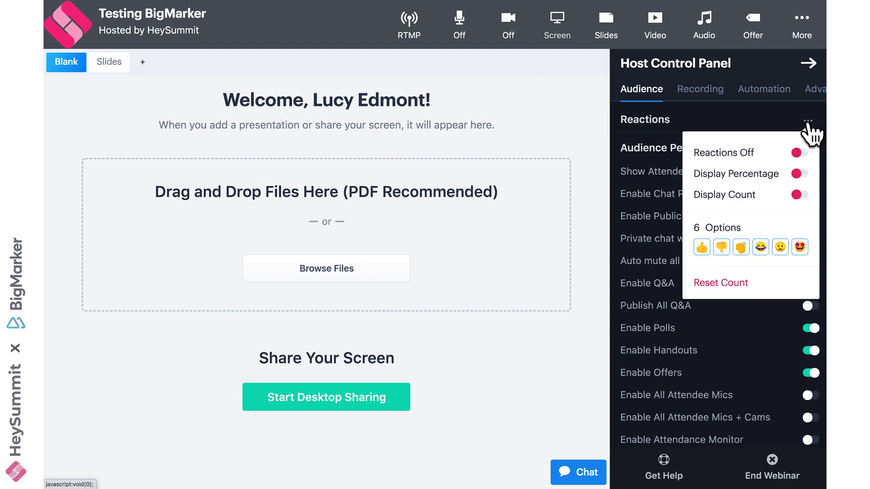
pyautogui.click(799, 152)
pyautogui.click(799, 174)
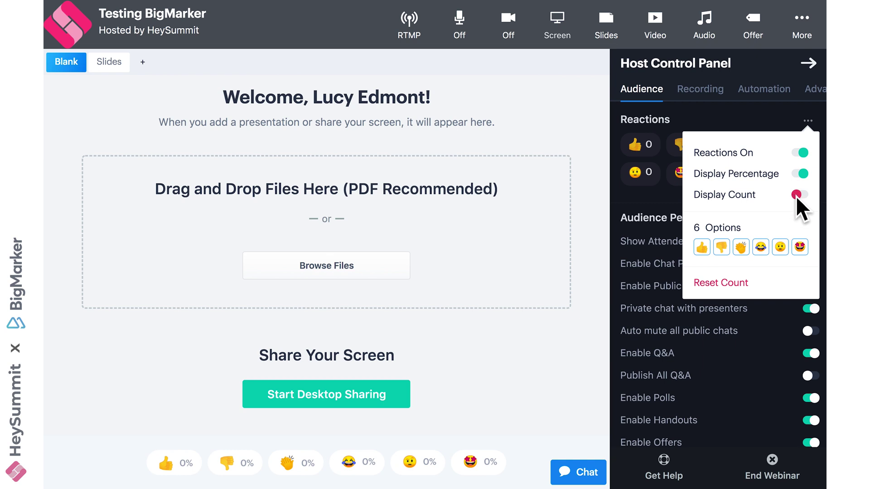
pyautogui.click(664, 190)
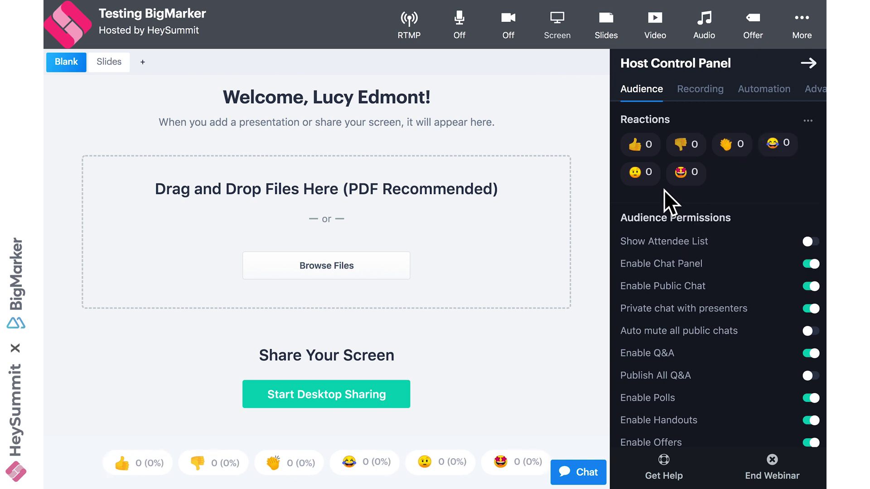
# Test each reaction: star-struck, raised-eyebrow, laughing, applause, thumbs-down, and thumbs-up.
pyautogui.click(511, 462)
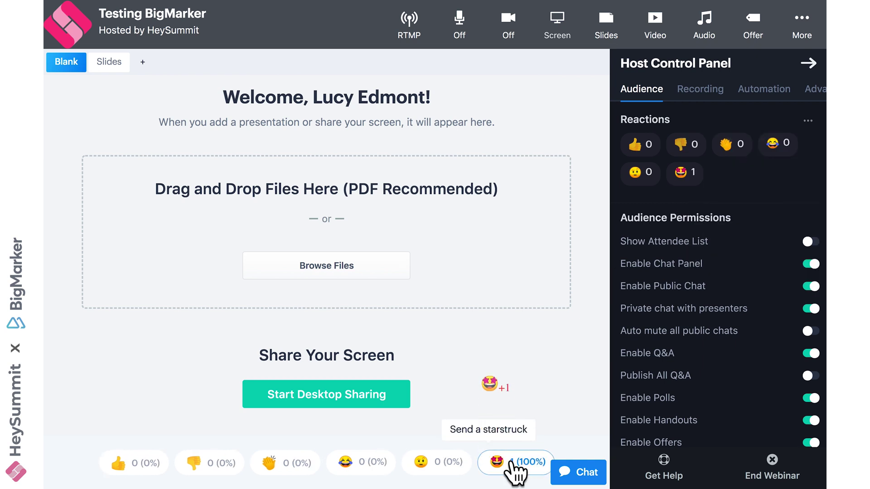
pyautogui.click(459, 465)
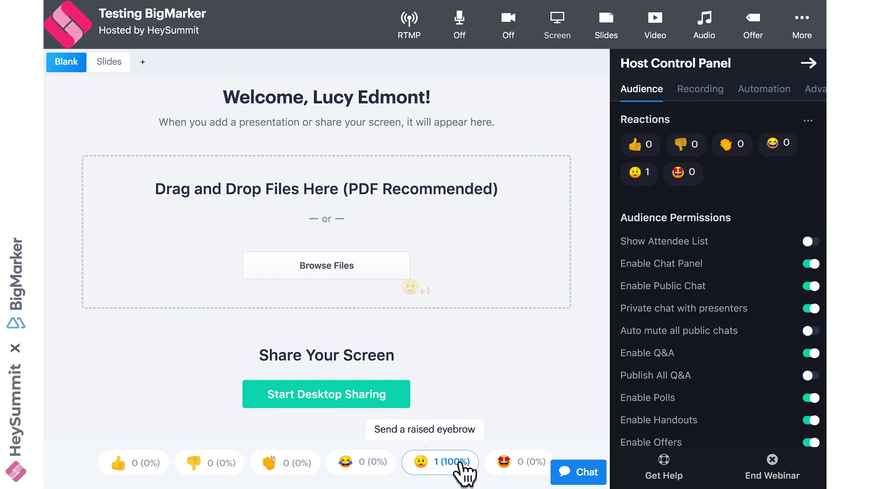
pyautogui.click(373, 465)
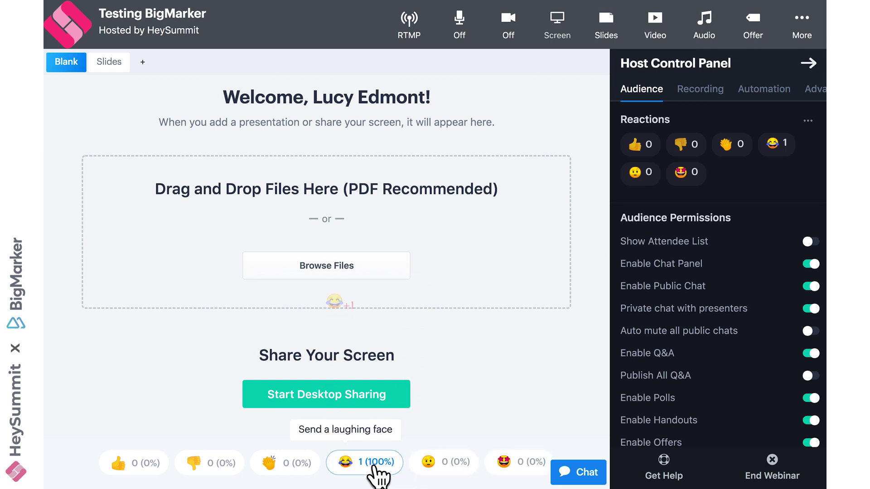
pyautogui.click(284, 465)
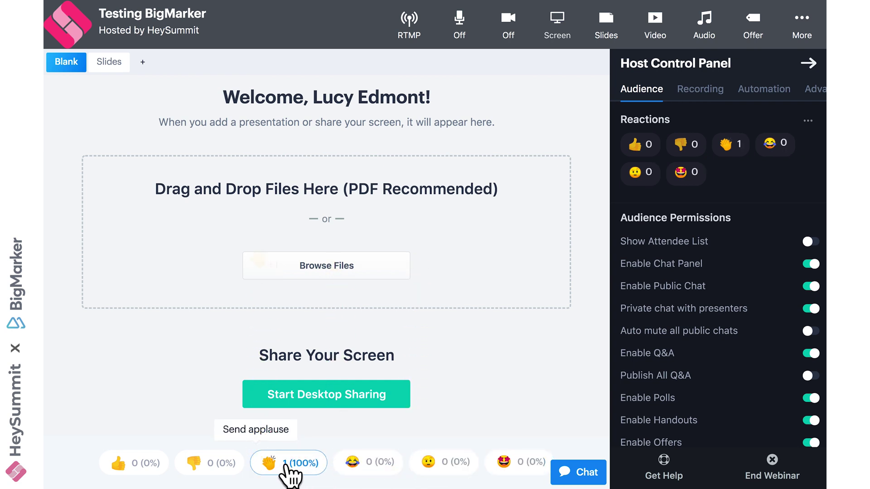
pyautogui.click(229, 471)
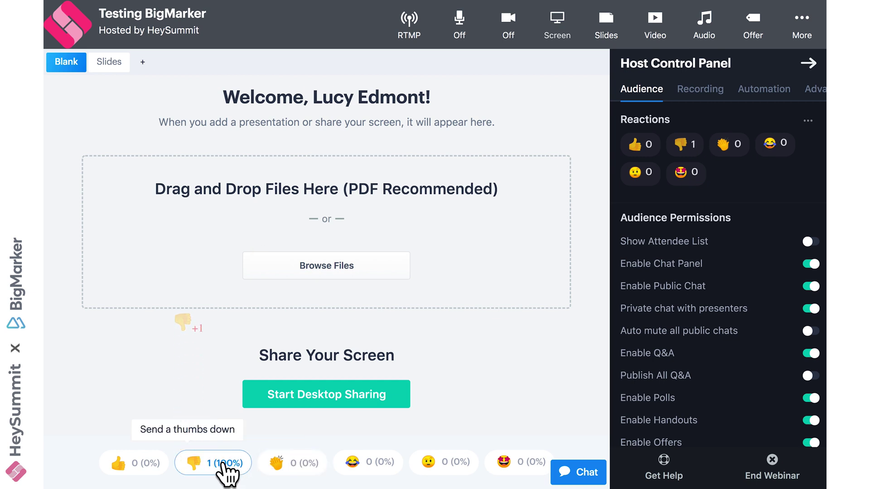
pyautogui.click(154, 471)
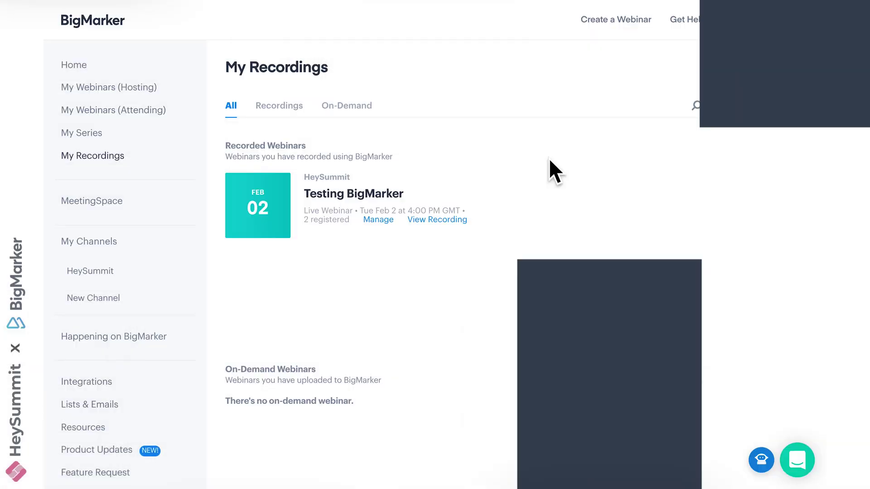
# Open the Testing BigMarker recording's page and reveal its download options, including Full Video.
pyautogui.click(461, 220)
pyautogui.scroll(-1, 430, 244)
pyautogui.scroll(-3, 430, 244)
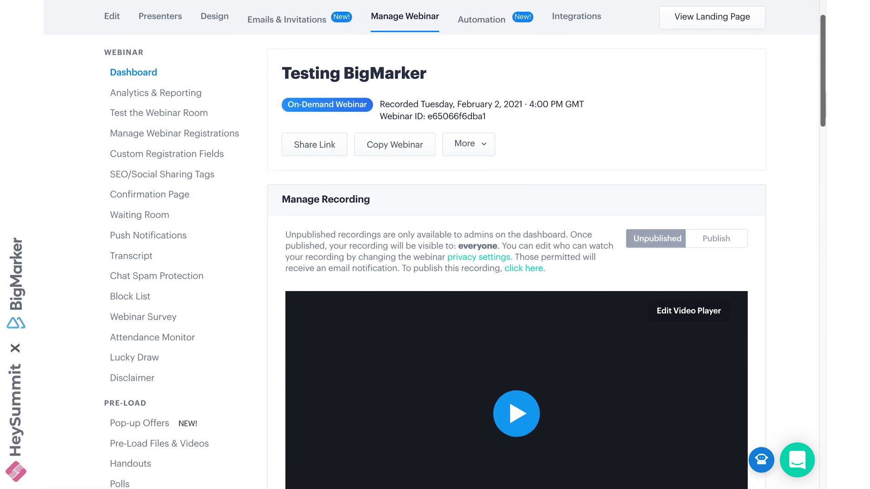
pyautogui.scroll(-3, 430, 245)
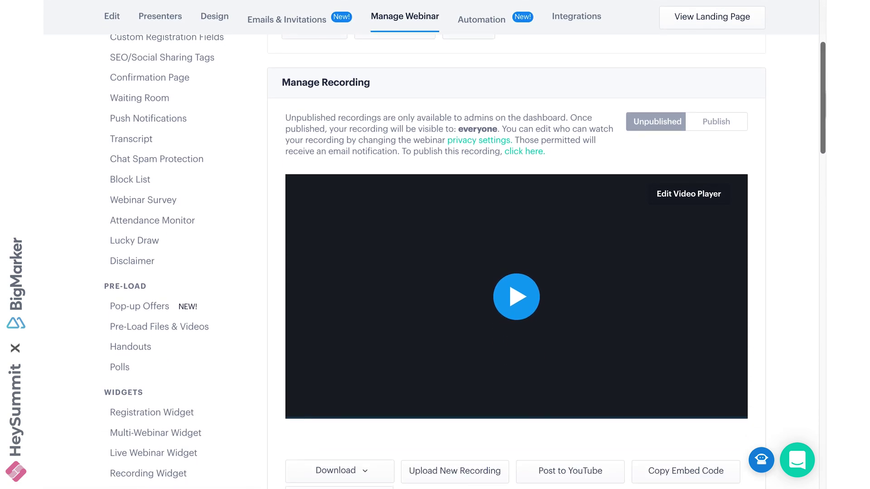
pyautogui.scroll(-2, 431, 245)
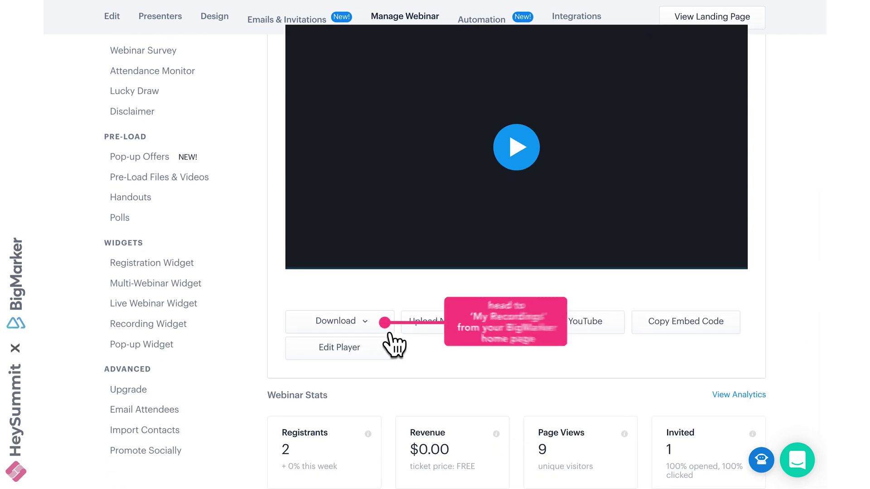
pyautogui.click(365, 323)
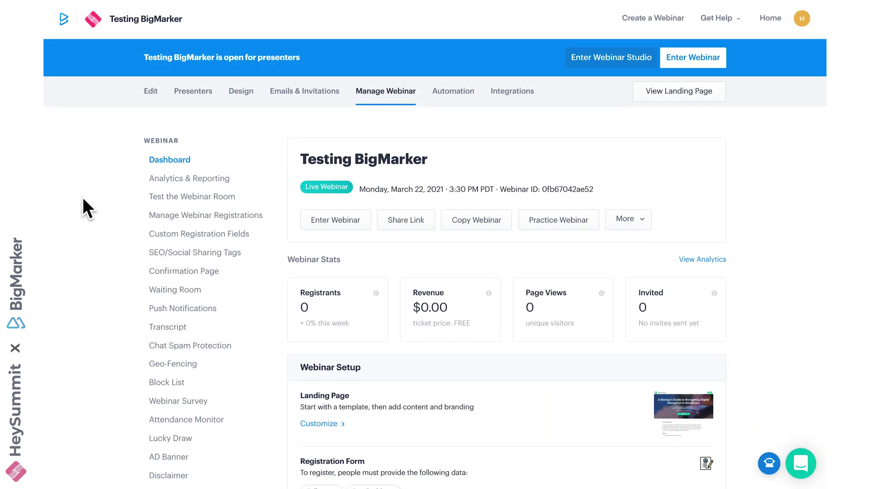
# Check the webinar's Analytics & Reporting, then go to its Waiting Room settings.
pyautogui.click(159, 178)
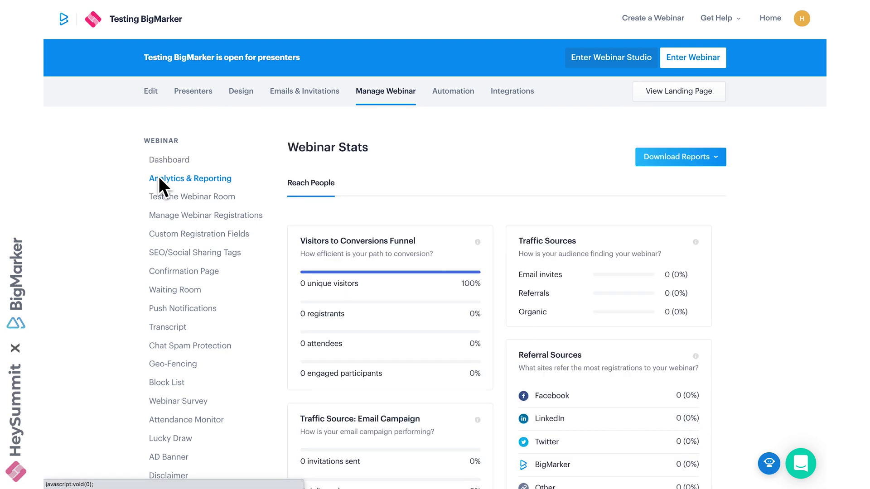
pyautogui.scroll(-2, 160, 178)
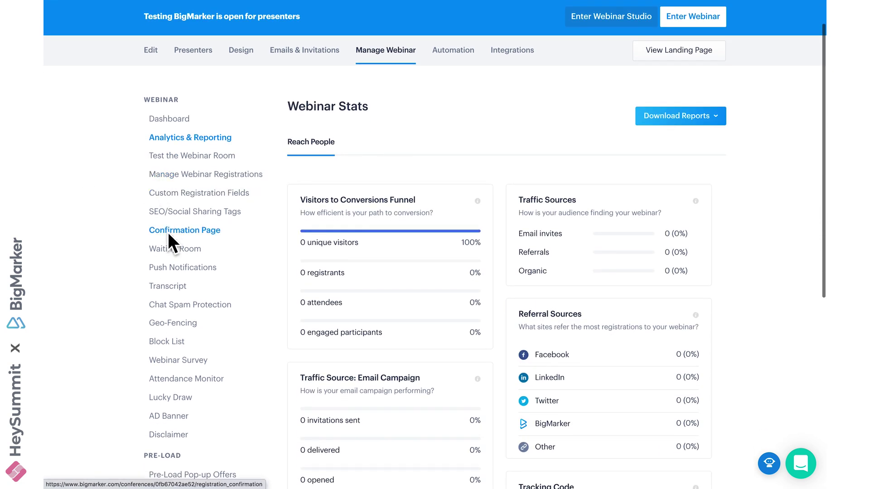
pyautogui.click(171, 248)
pyautogui.scroll(-2, 556, 324)
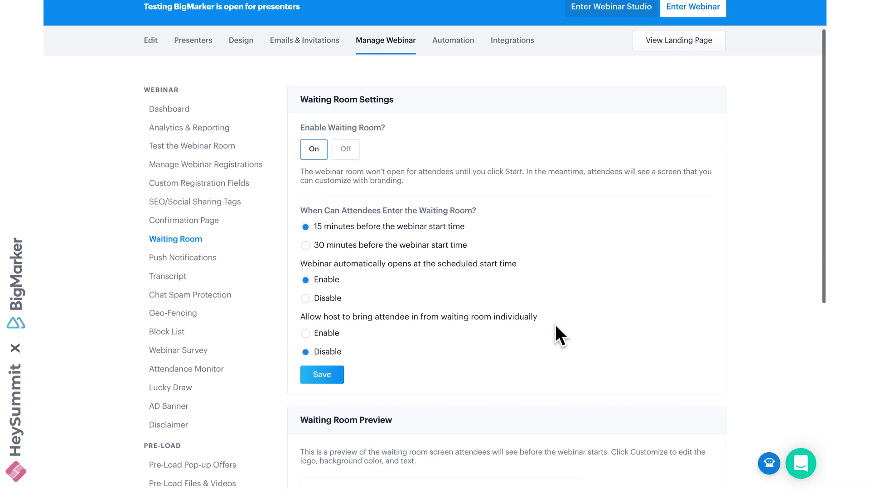
pyautogui.scroll(-5, 555, 325)
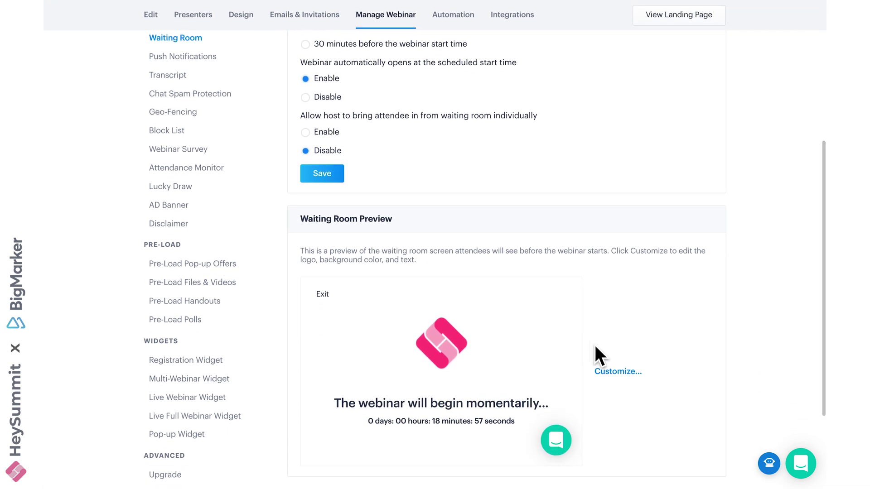
# Inspect the waiting room's Background Video and Countdown Clock customisation options, then cancel without saving.
pyautogui.click(616, 371)
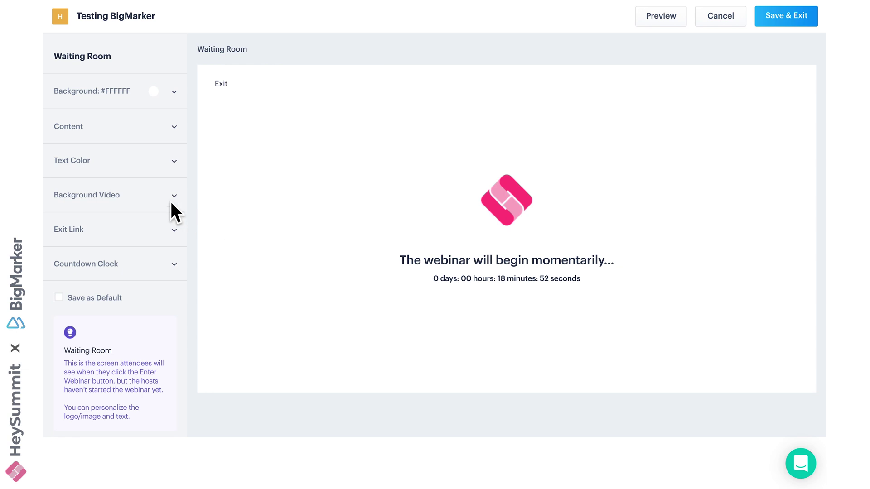
pyautogui.click(170, 204)
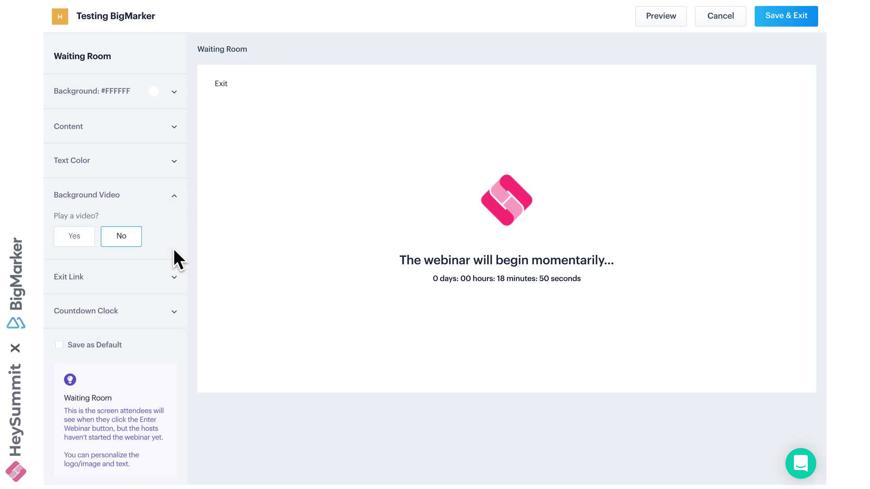
pyautogui.click(175, 312)
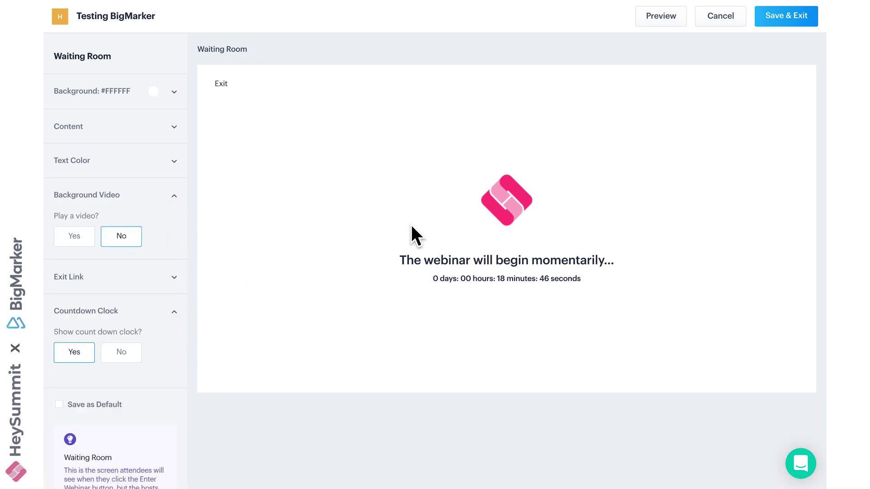
pyautogui.click(718, 18)
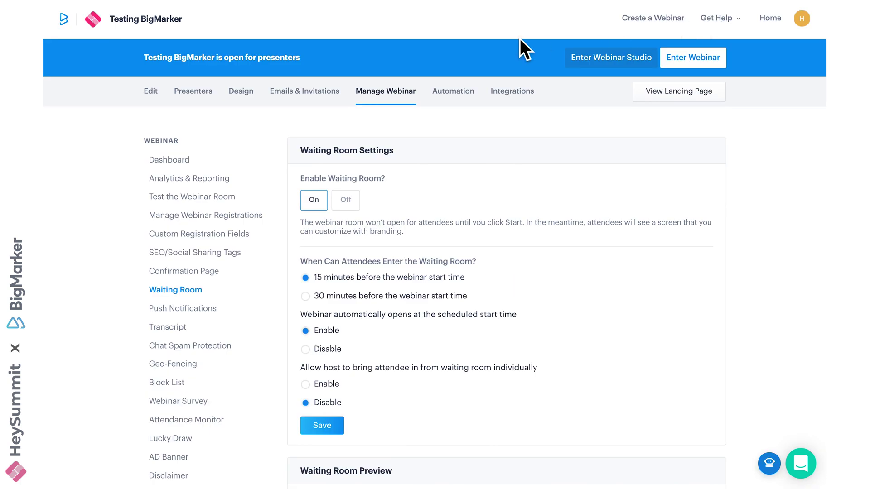
# Turn on webinar automation and add a Play a Video event to the timeline.
pyautogui.click(449, 92)
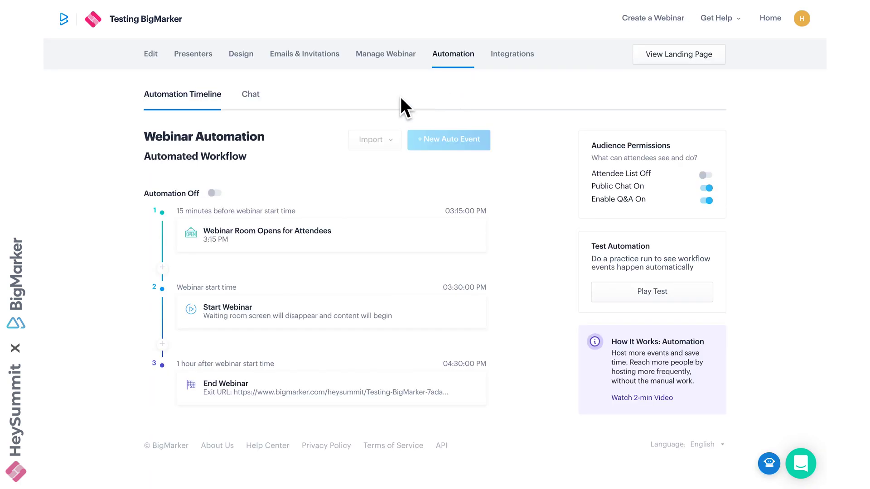
pyautogui.click(214, 193)
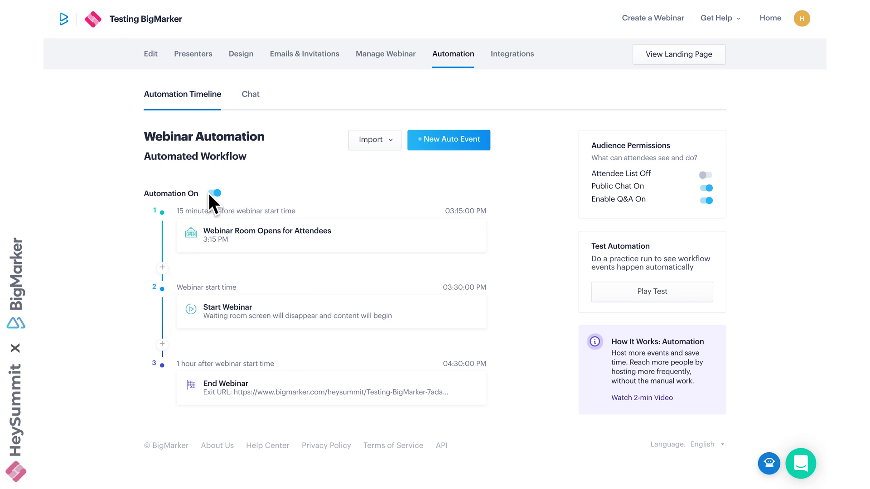
pyautogui.click(164, 268)
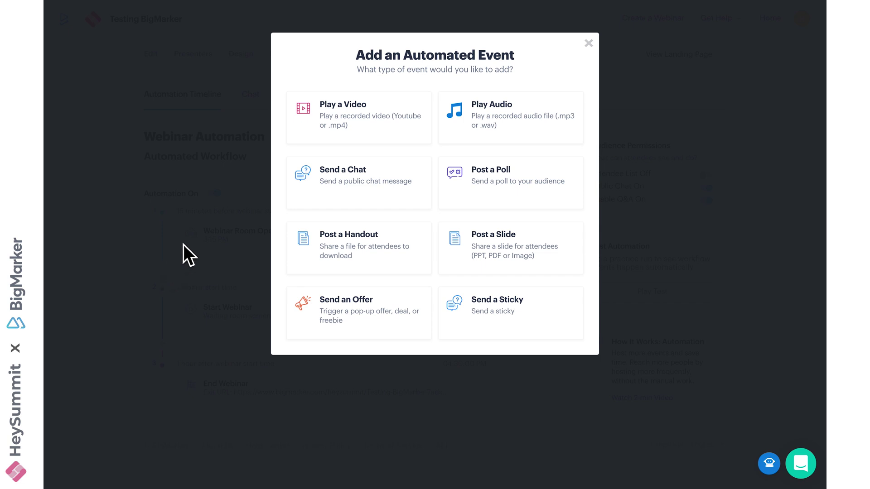
pyautogui.click(308, 139)
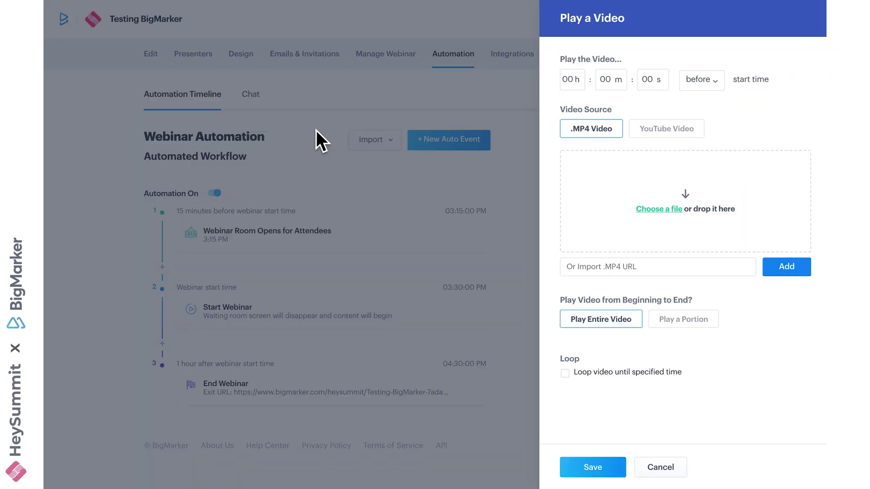